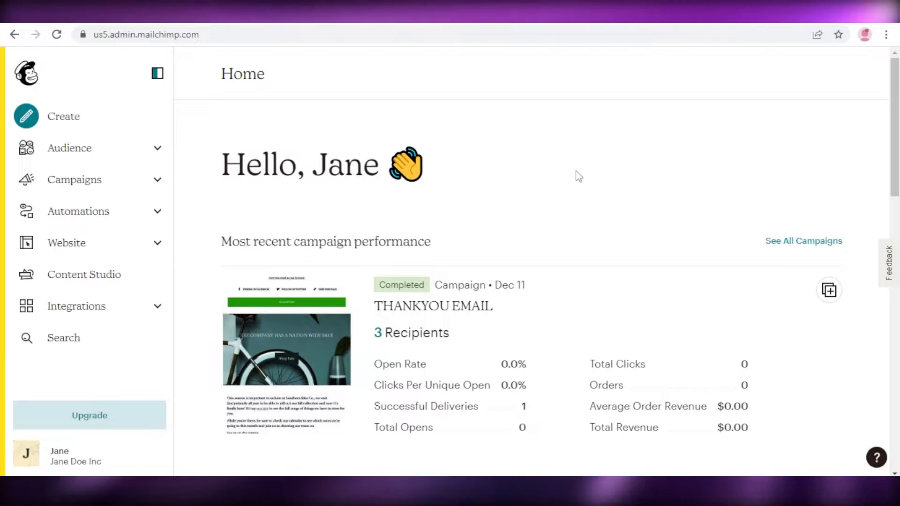
- Review the Home dashboard's most recent campaign performance and the web performance section
scroll(576, 177, down, 1)
scroll(574, 178, down, 2)
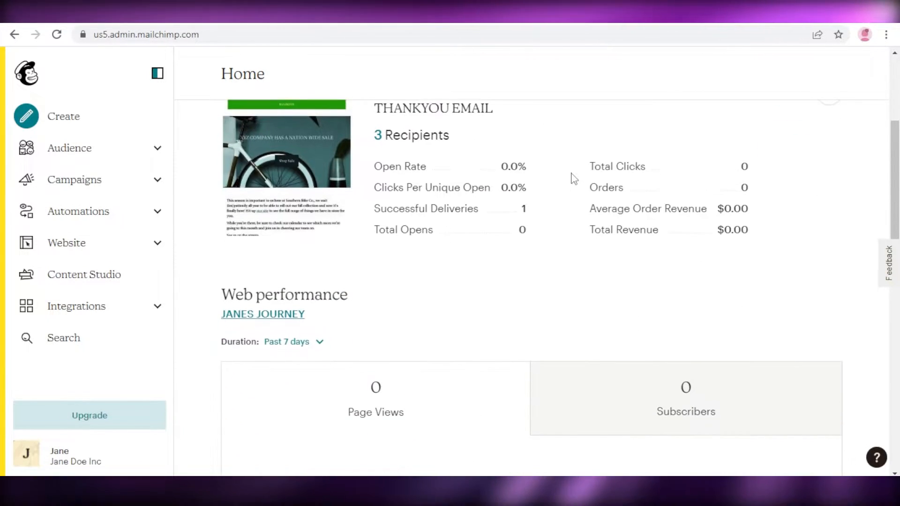
scroll(572, 180, up, 2)
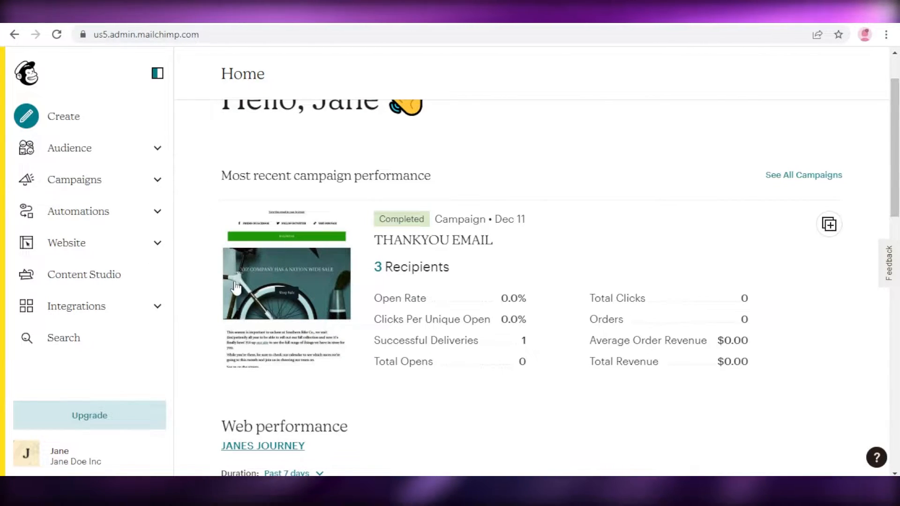
scroll(236, 286, up, 1)
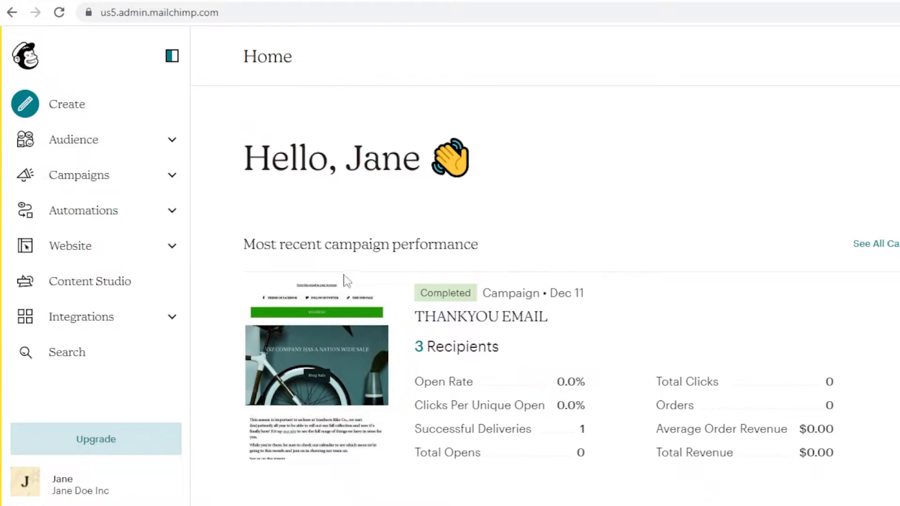
scroll(672, 174, down, 3)
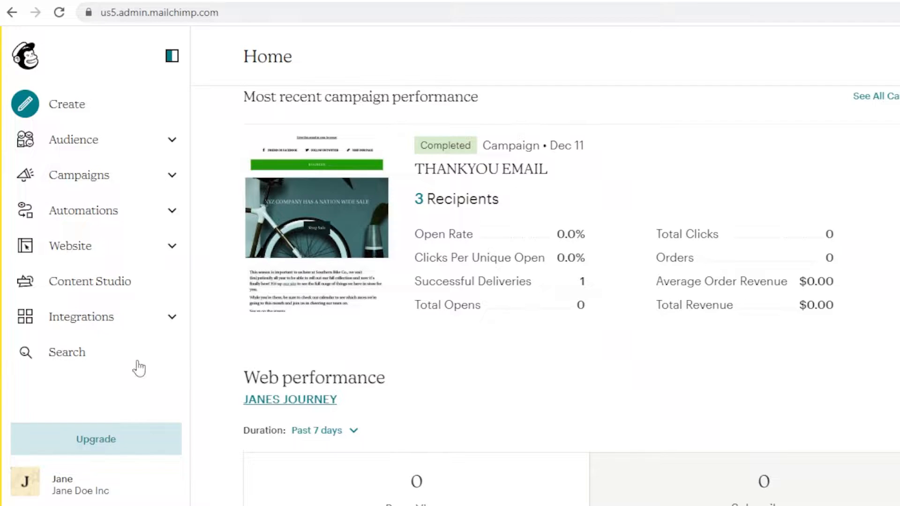
scroll(464, 269, down, 10)
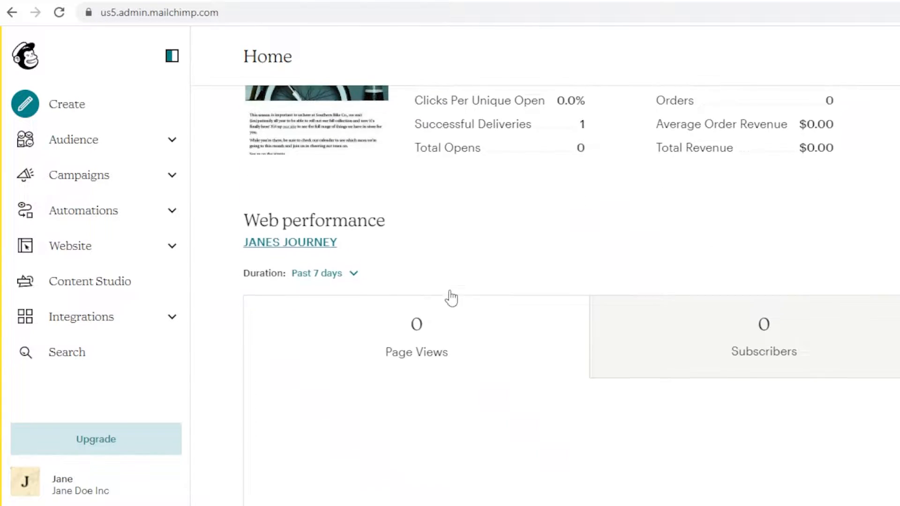
scroll(448, 300, up, 9)
scroll(595, 301, down, 3)
scroll(571, 235, up, 6)
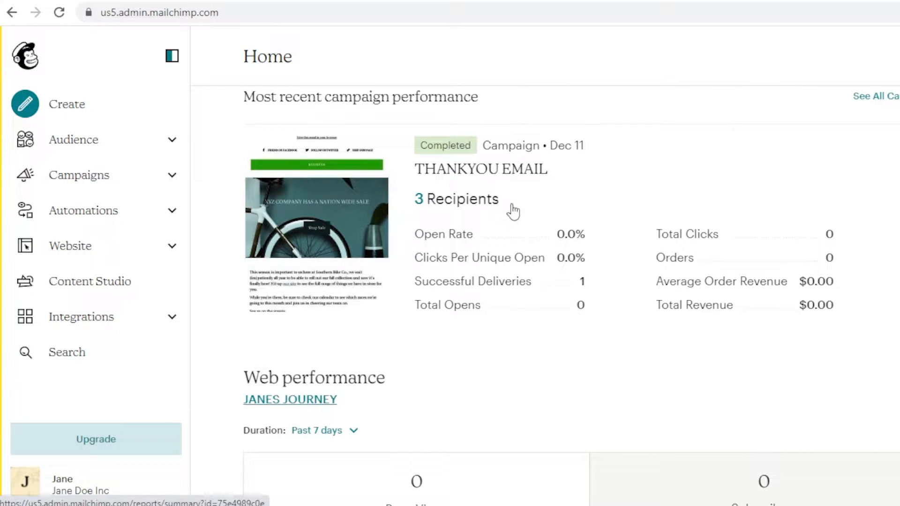
scroll(565, 239, up, 2)
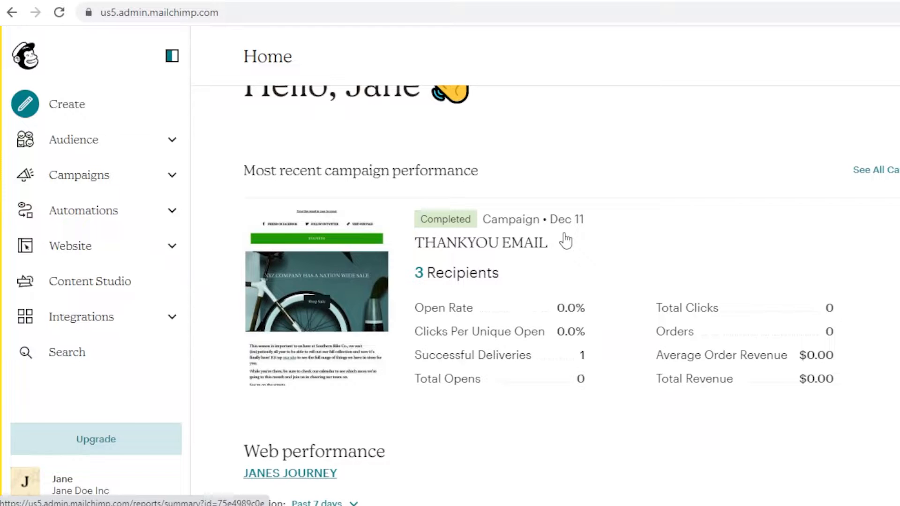
scroll(566, 241, up, 2)
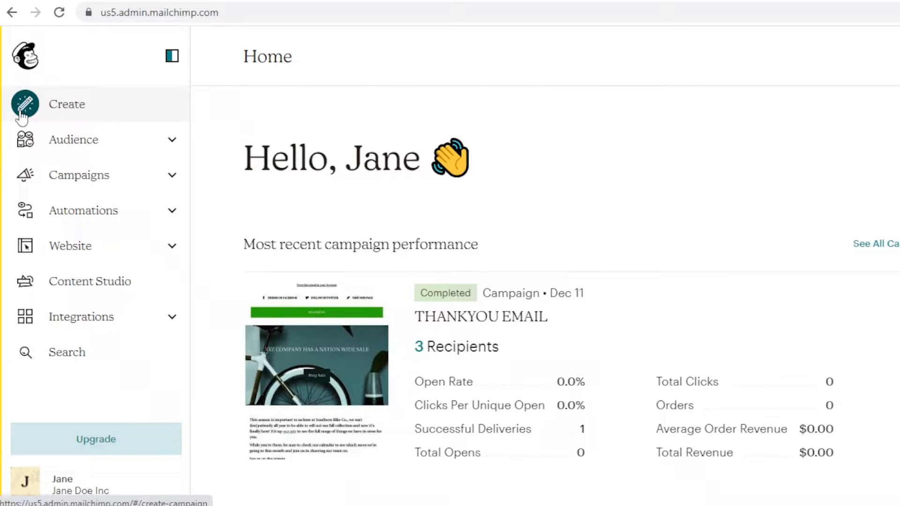
- Go to the email templates under Campaigns and start creating a new template
click(65, 181)
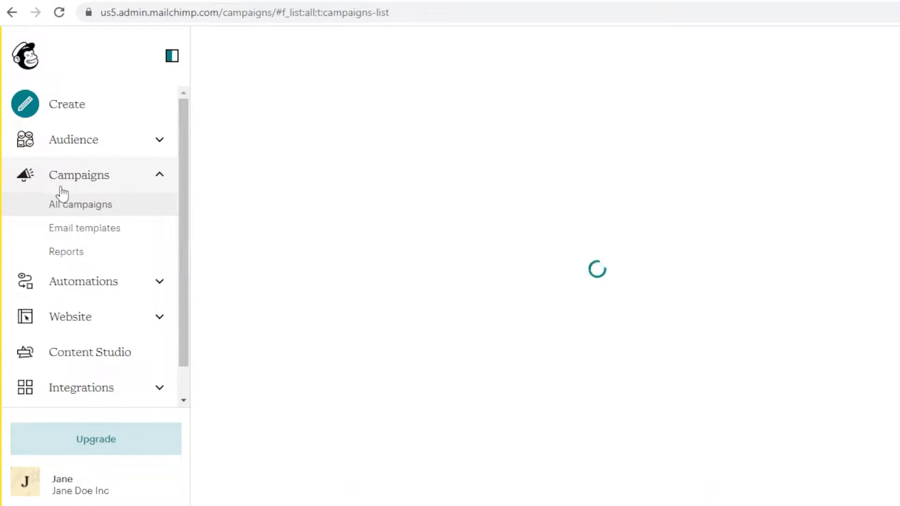
click(70, 236)
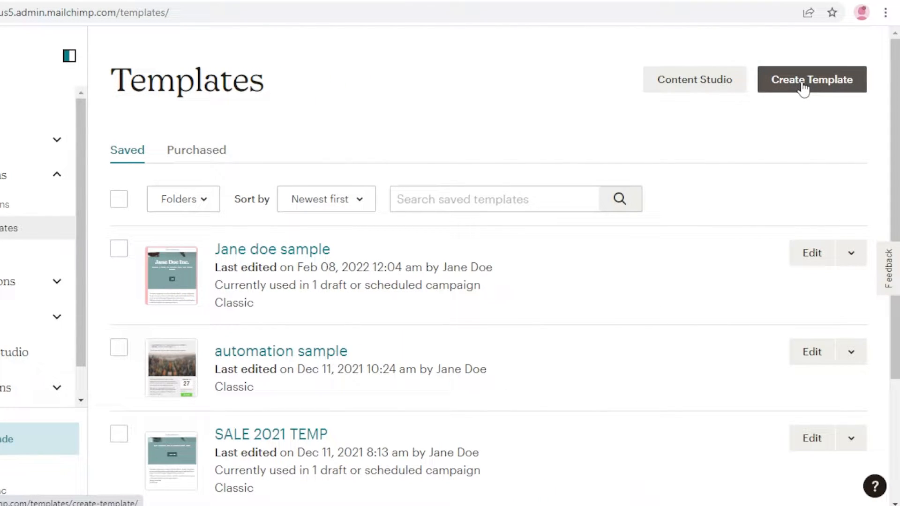
click(803, 87)
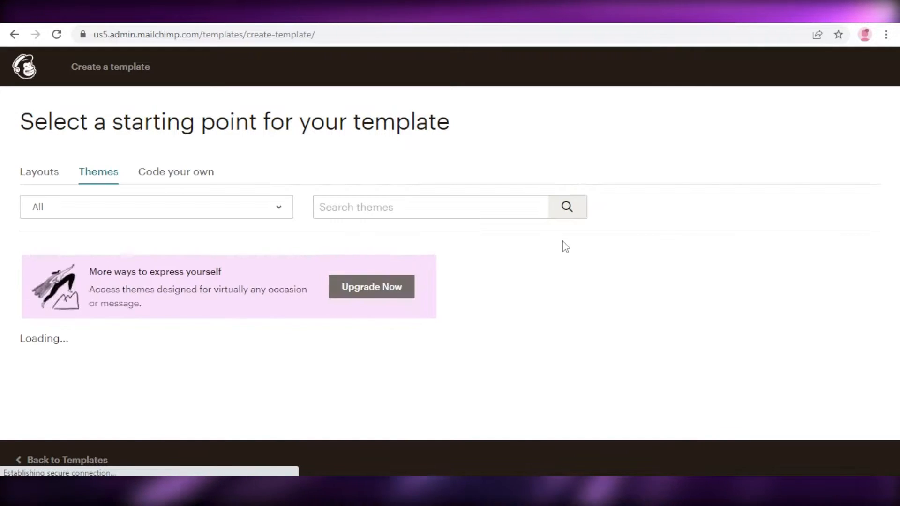
- Look through the template themes in the Featured and E-commerce groups
scroll(237, 237, down, 5)
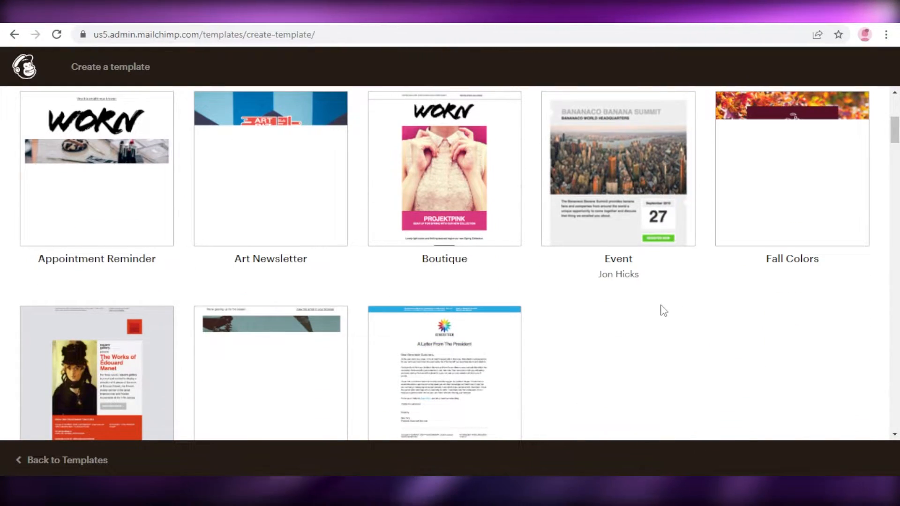
scroll(665, 311, down, 4)
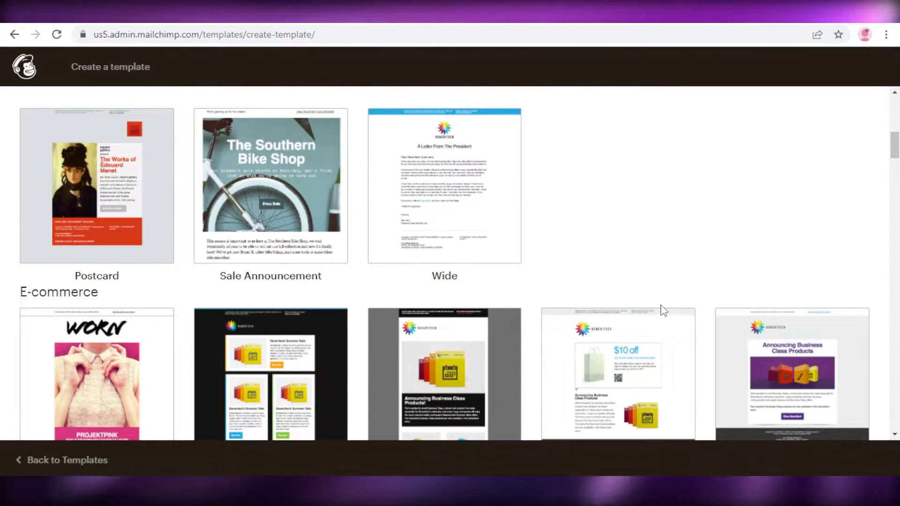
scroll(664, 310, down, 2)
scroll(356, 257, down, 5)
scroll(356, 258, up, 5)
scroll(356, 258, up, 12)
- Show the template layouts and examine the Featured and Basic options, including which ones the current plan allows
click(52, 174)
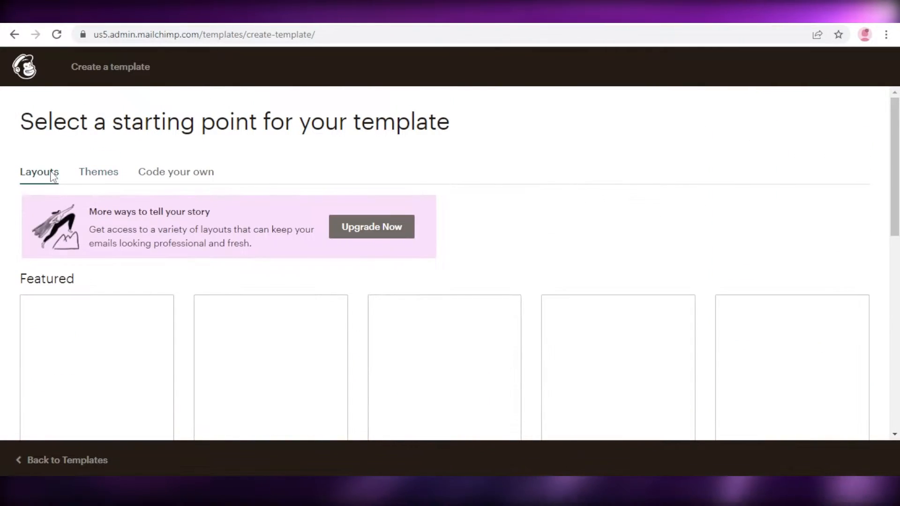
scroll(178, 290, down, 5)
scroll(164, 290, up, 5)
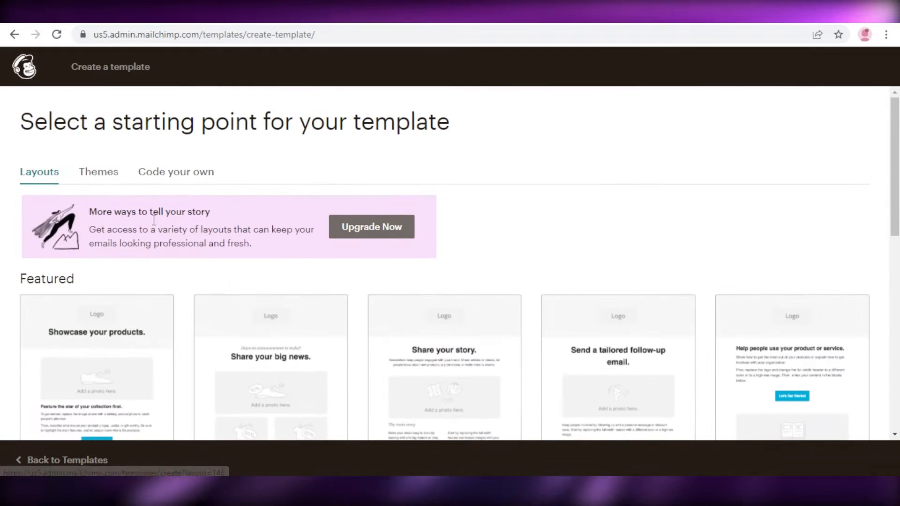
scroll(148, 308, down, 5)
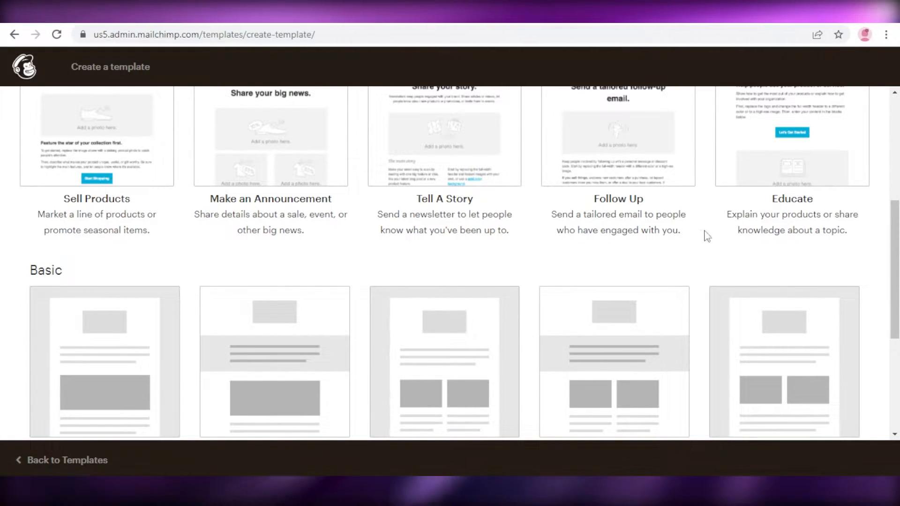
scroll(588, 231, down, 5)
scroll(472, 317, up, 3)
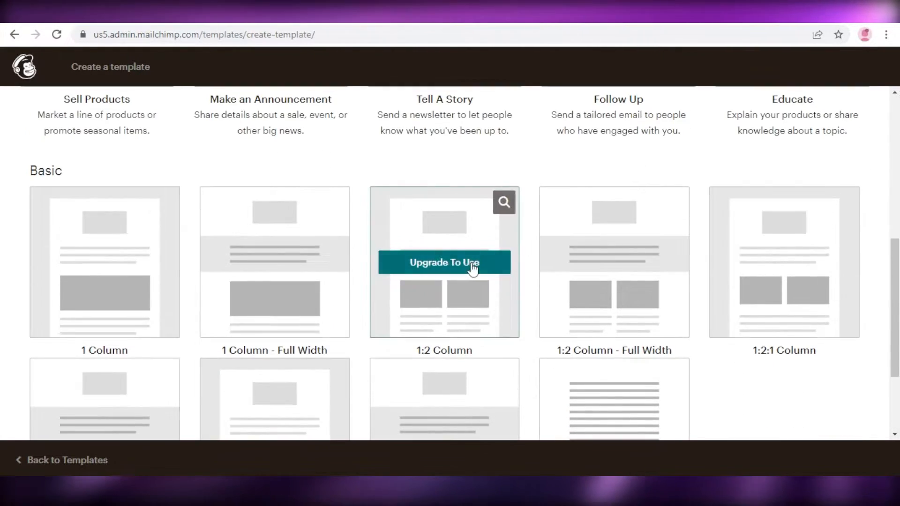
scroll(473, 268, down, 3)
scroll(648, 295, up, 5)
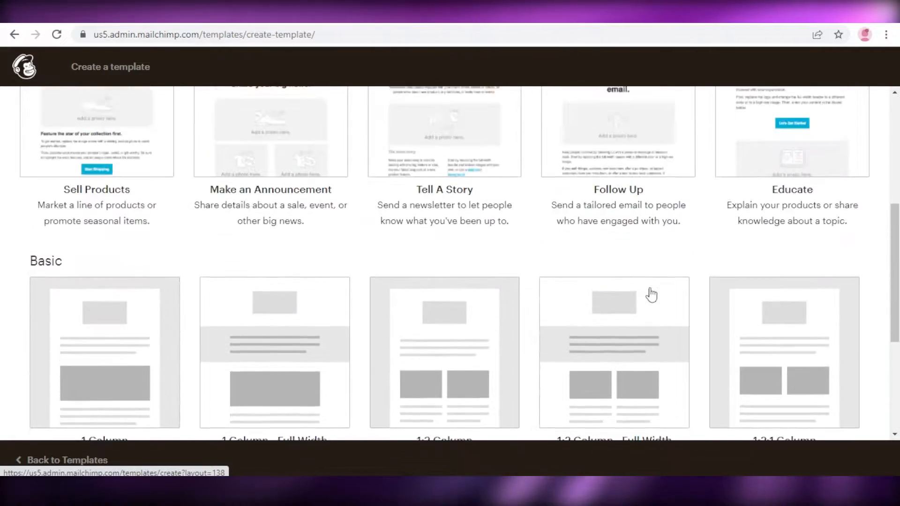
scroll(652, 294, up, 5)
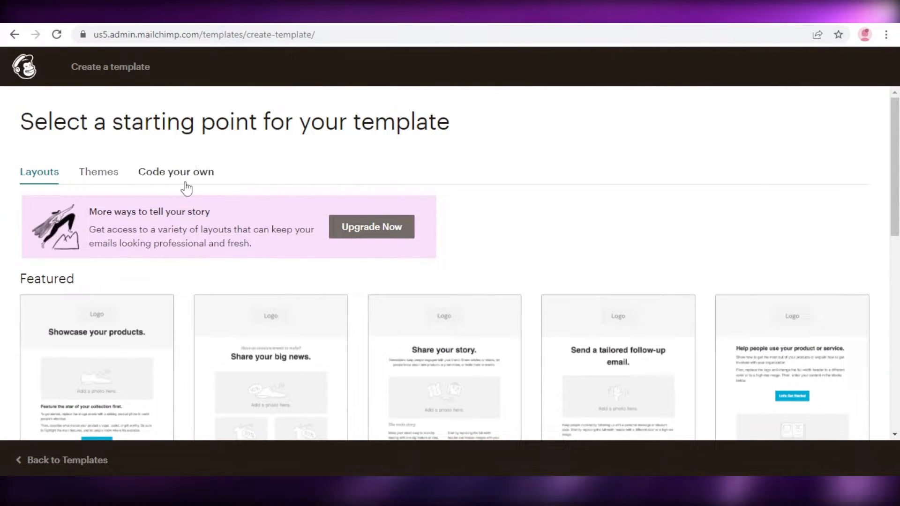
- Examine the code-your-own starting points for a template: Paste in code, Import HTML and Import zip
click(180, 173)
scroll(235, 251, down, 2)
mouse_move(228, 251)
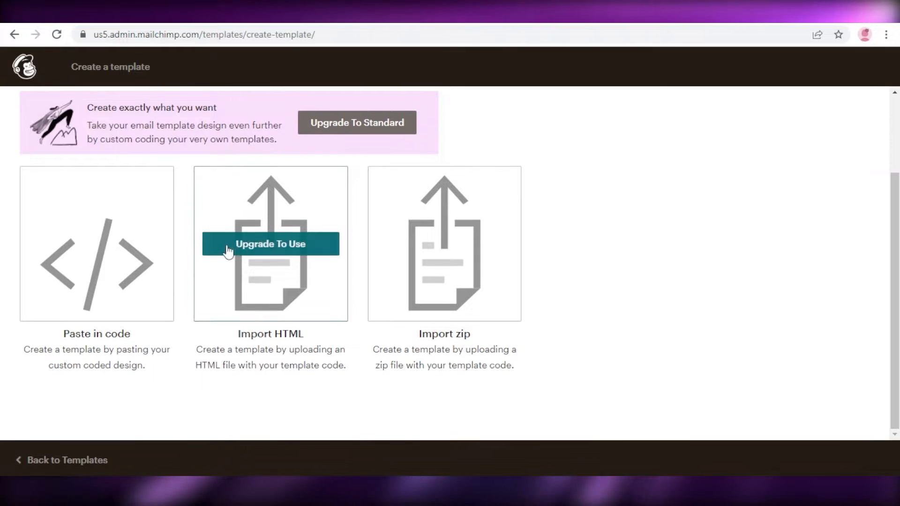
scroll(669, 316, up, 1)
scroll(669, 316, down, 1)
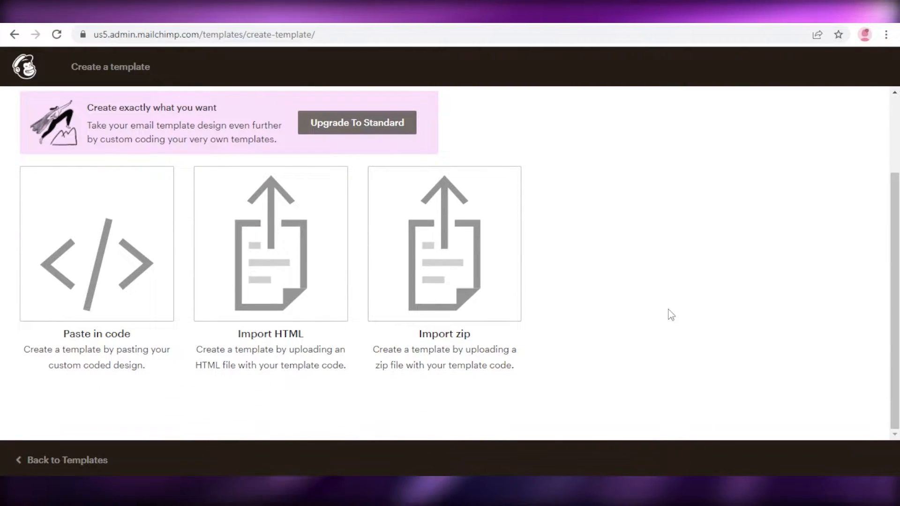
scroll(671, 315, up, 2)
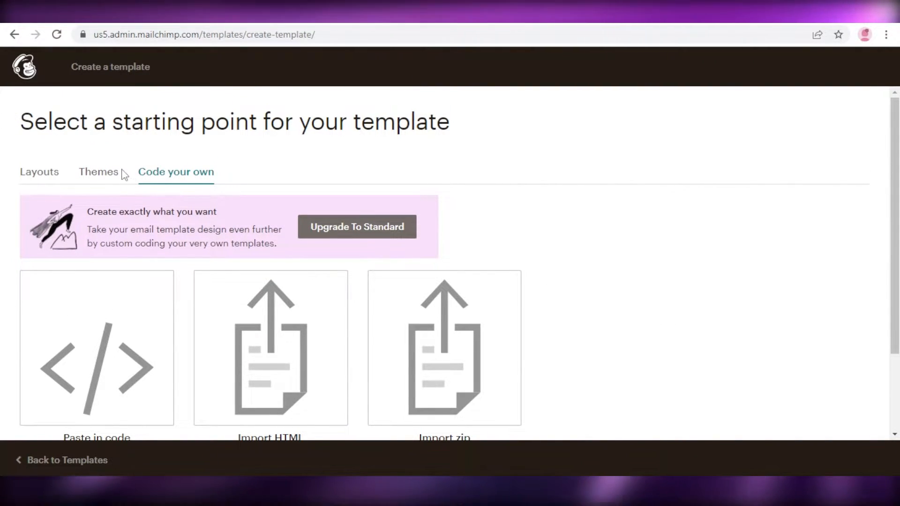
- Return to the themes and browse the Featured, E-commerce and Events groups
click(115, 174)
scroll(118, 173, down, 2)
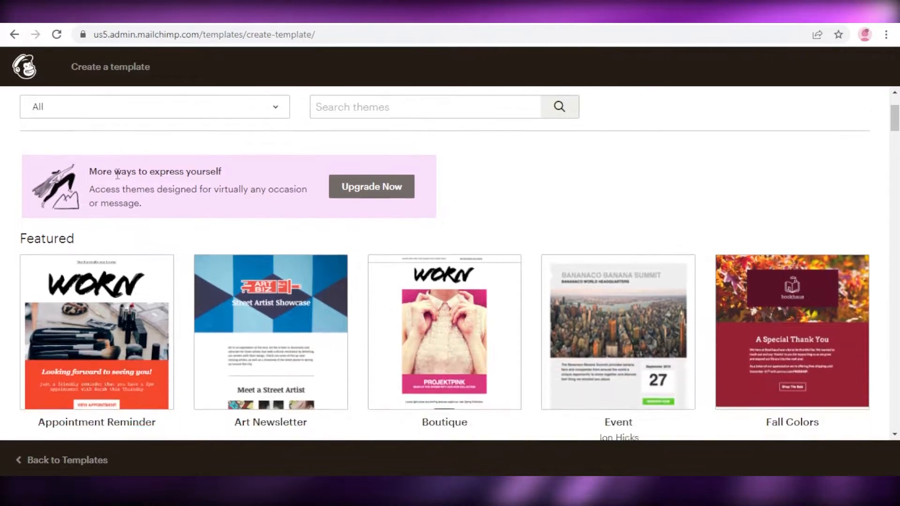
scroll(118, 173, down, 5)
scroll(127, 181, up, 6)
scroll(140, 190, up, 1)
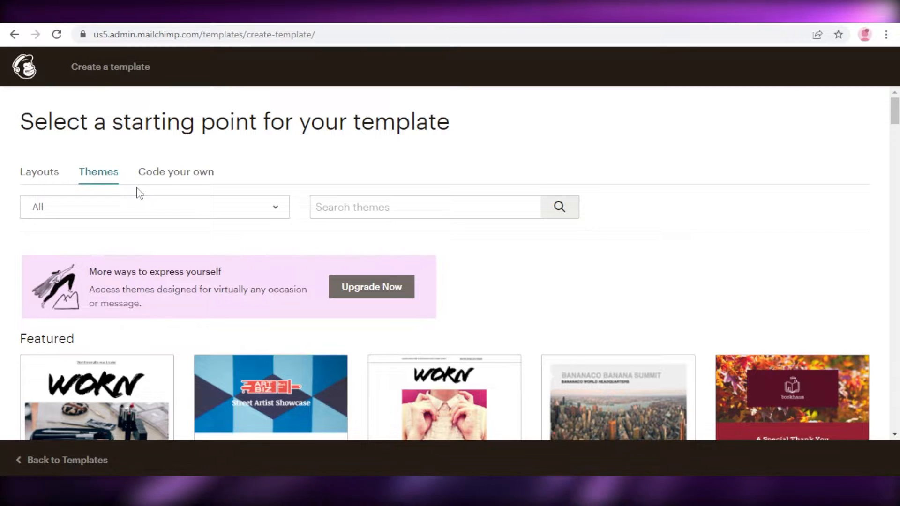
scroll(450, 188, down, 4)
scroll(482, 176, down, 3)
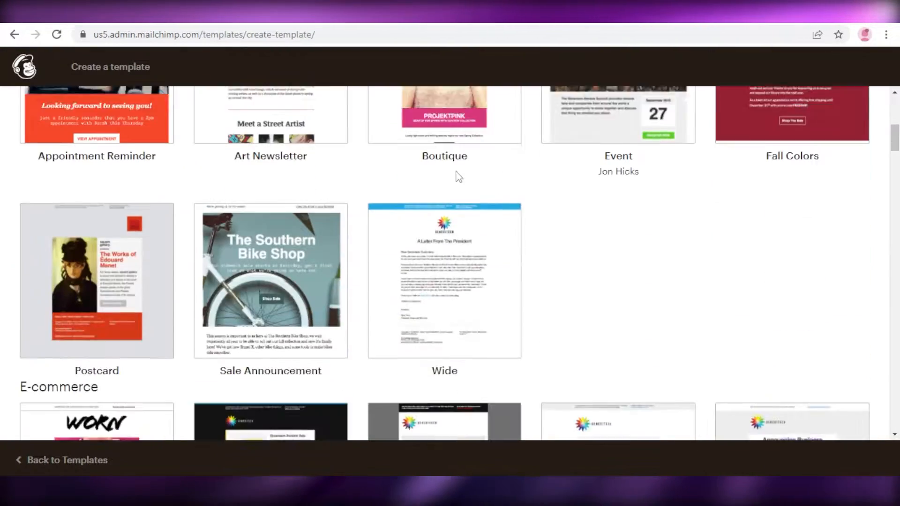
scroll(482, 176, down, 14)
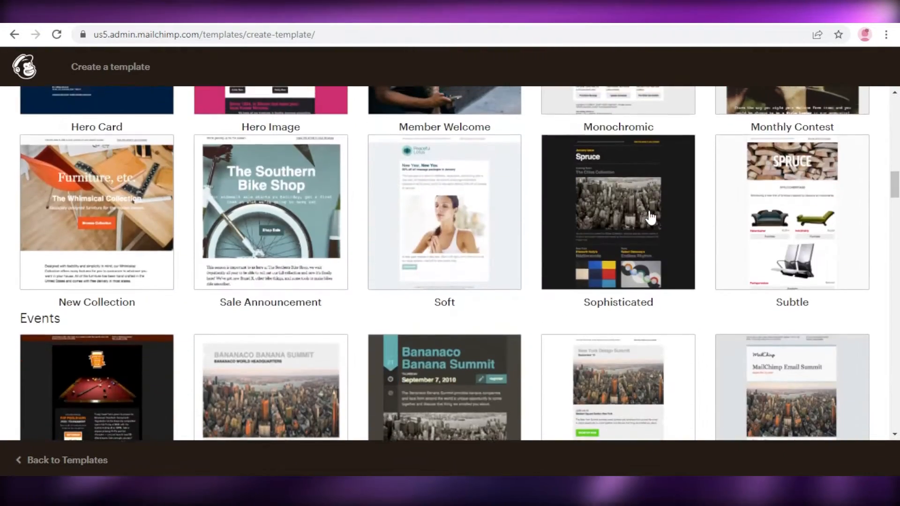
scroll(283, 170, up, 20)
scroll(287, 171, down, 5)
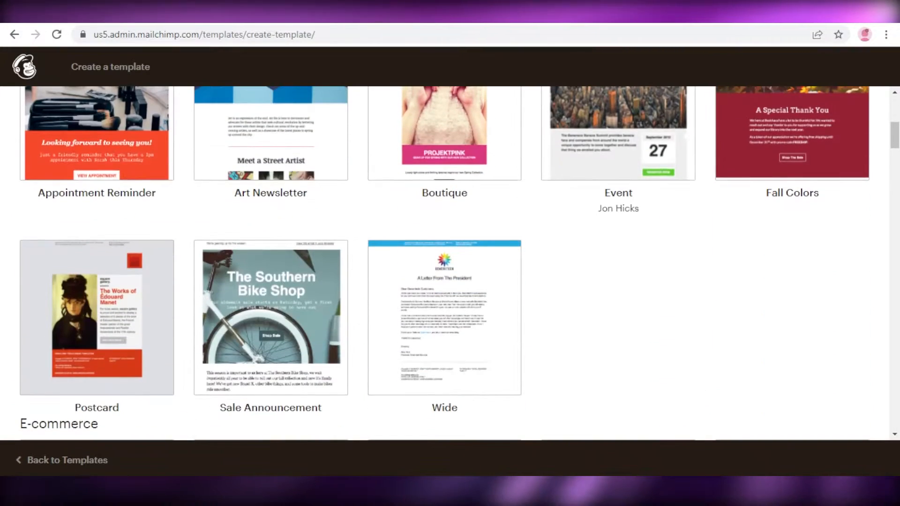
scroll(878, 263, down, 15)
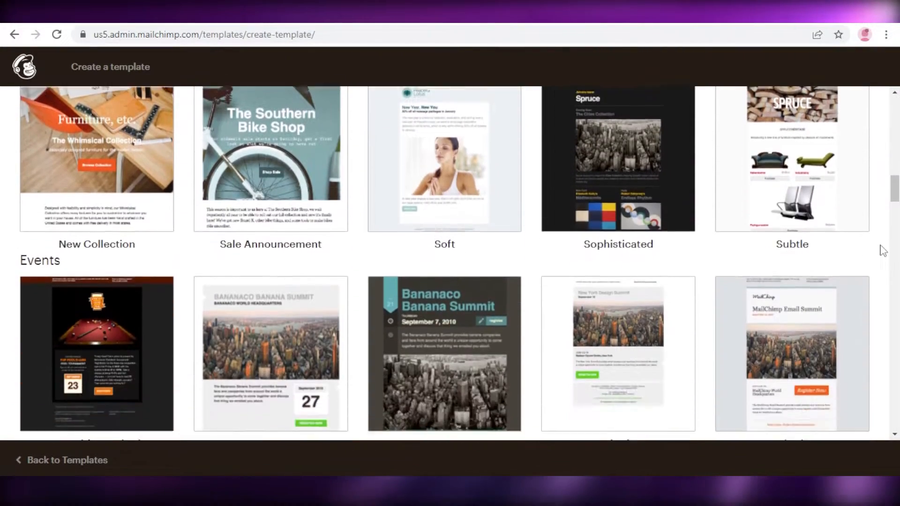
scroll(843, 256, down, 3)
scroll(467, 247, up, 3)
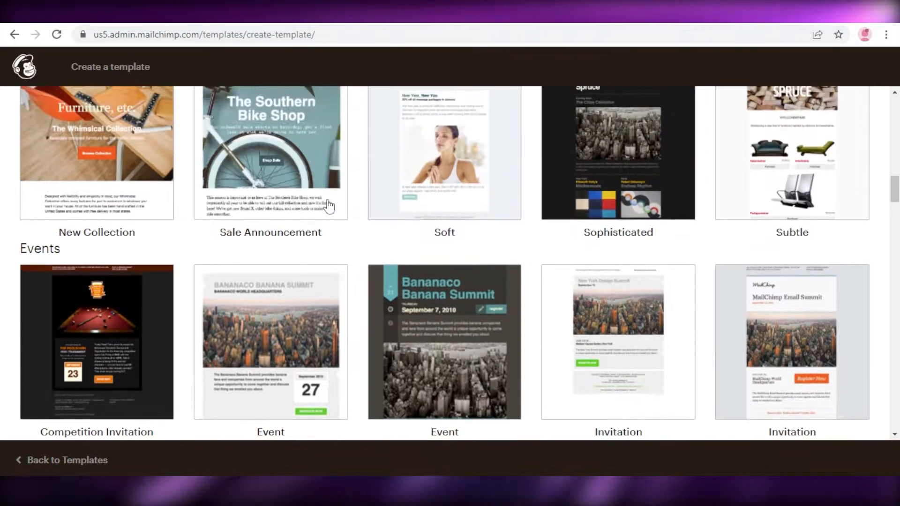
scroll(299, 211, up, 12)
scroll(754, 165, up, 8)
- Compare the featured themes, such as Appointment Reminder, Sale Announcement and Boutique
scroll(515, 281, down, 2)
scroll(462, 361, down, 1)
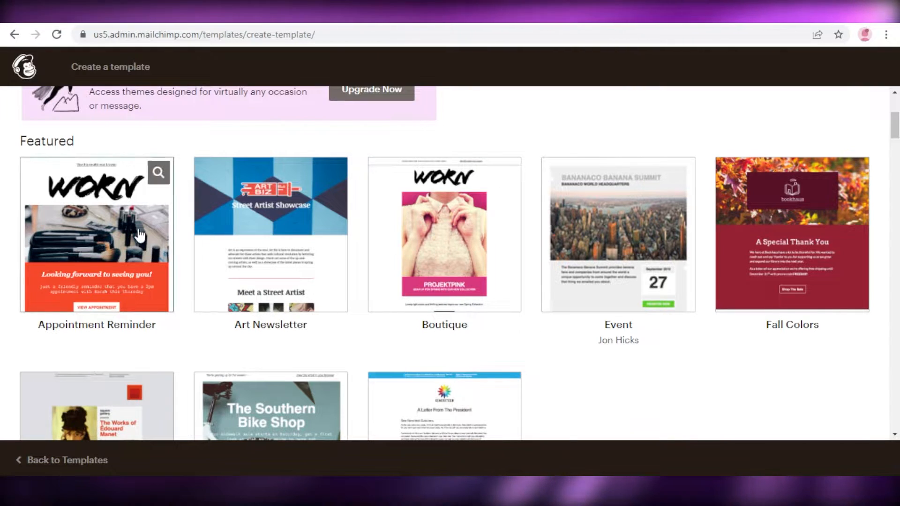
scroll(604, 285, down, 2)
scroll(558, 294, down, 1)
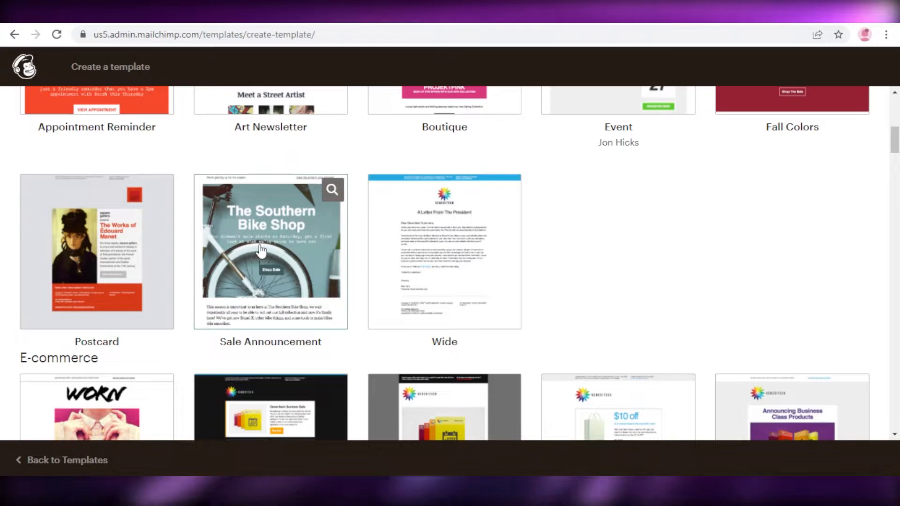
scroll(506, 305, up, 3)
scroll(563, 324, down, 1)
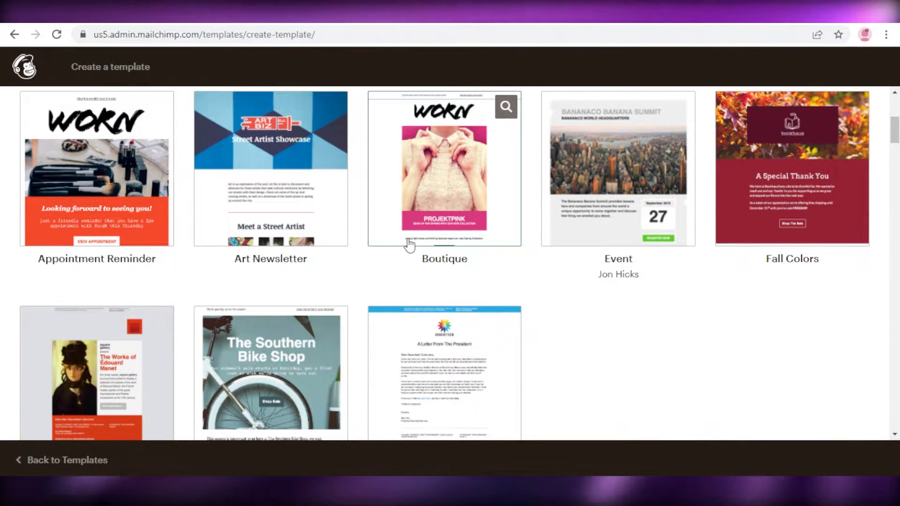
scroll(408, 243, up, 4)
scroll(249, 267, down, 1)
scroll(249, 267, up, 2)
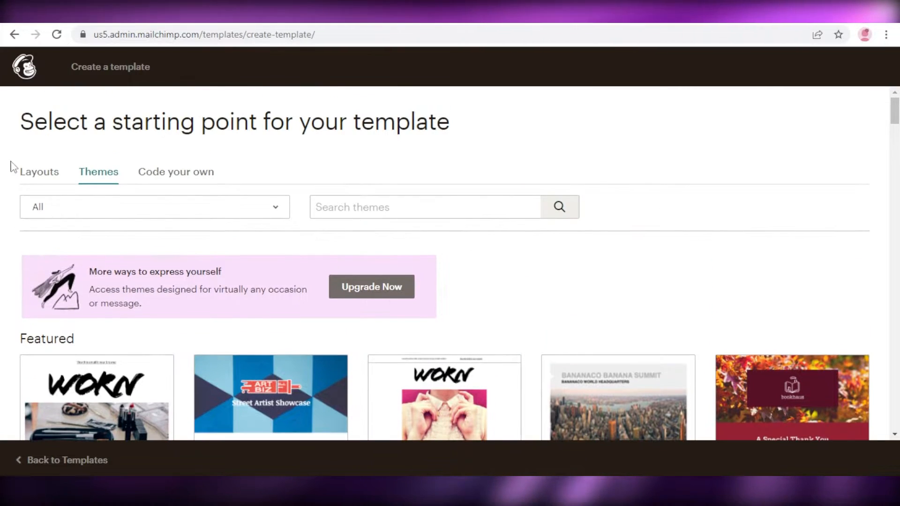
- Return to the layouts and compare the Featured and Basic options once more
click(41, 175)
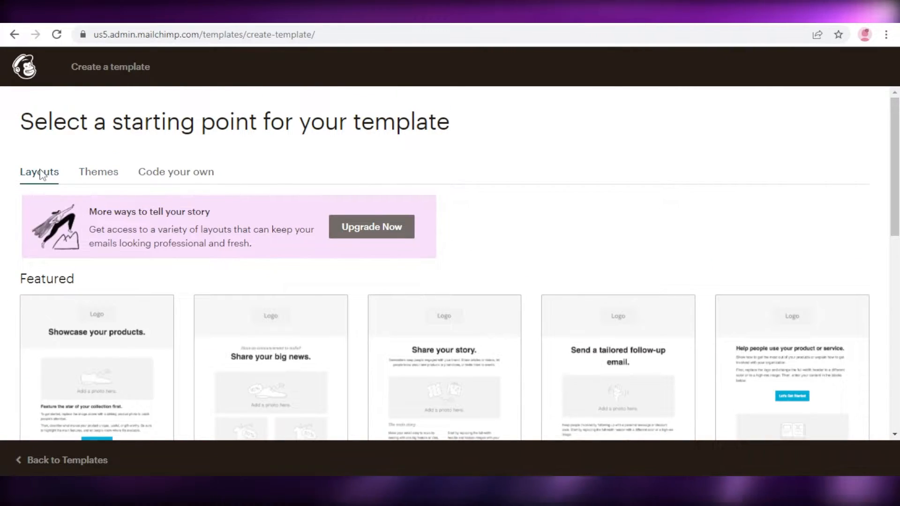
scroll(535, 229, down, 4)
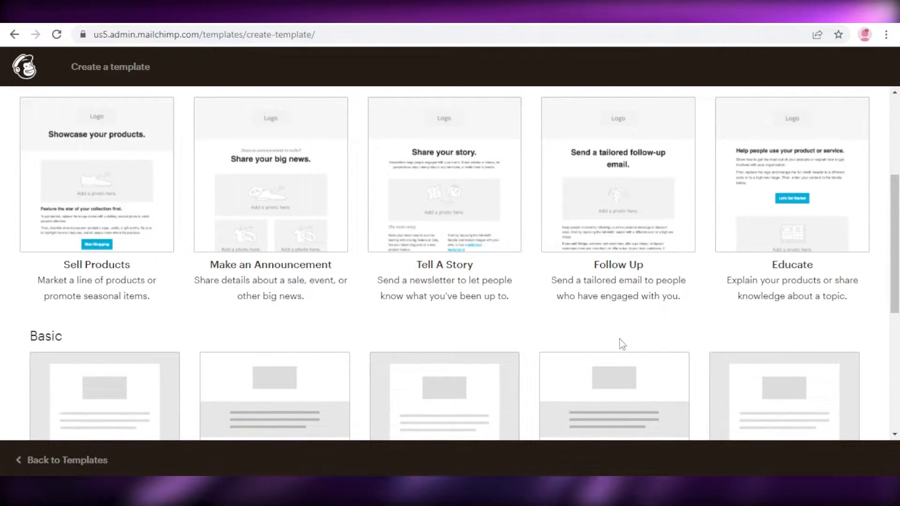
mouse_move(614, 361)
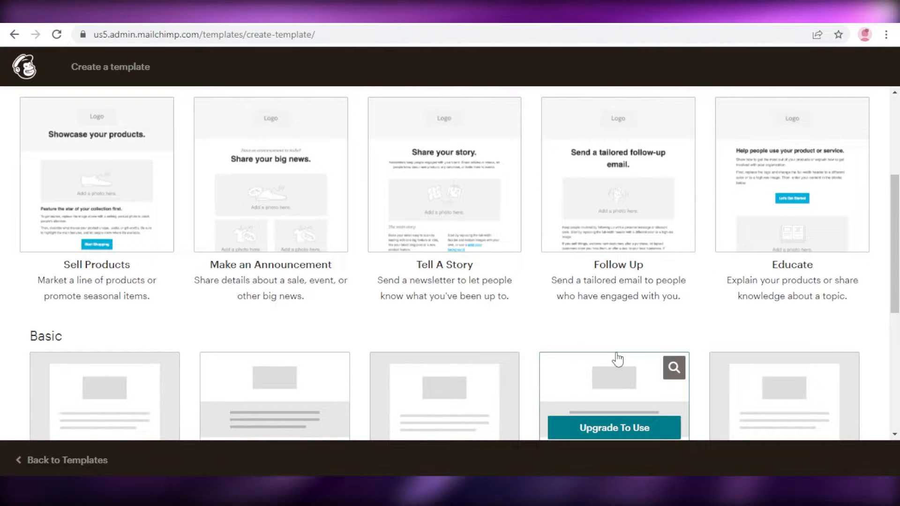
scroll(522, 251, up, 4)
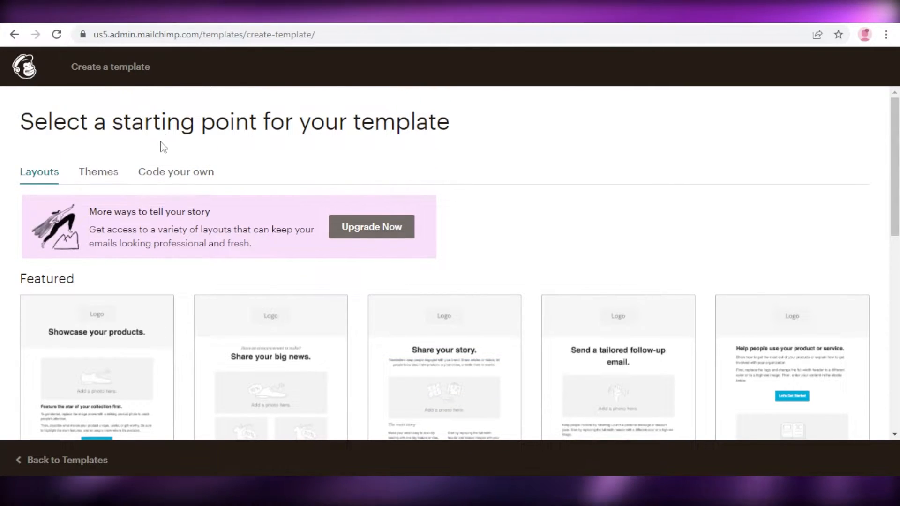
- Browse the themes, including the Holiday group, and start the template from the featured Fall Colors theme
click(113, 174)
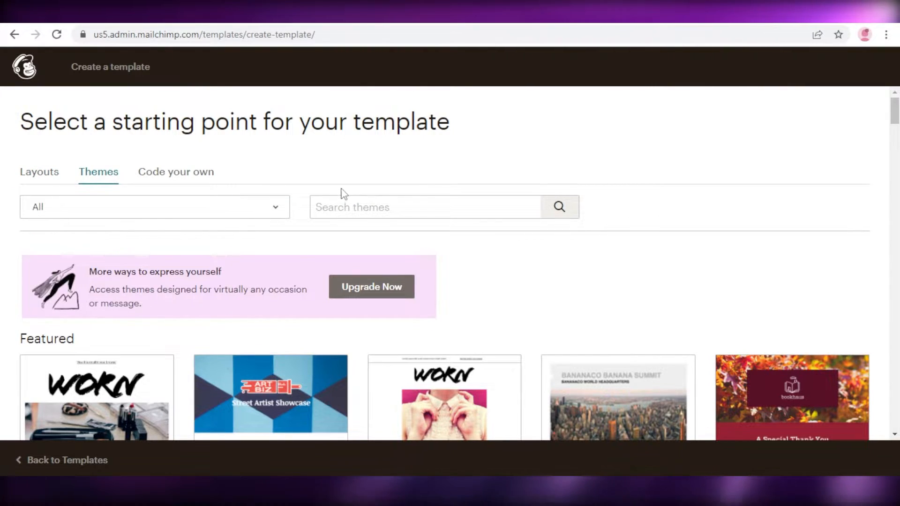
scroll(599, 255, down, 5)
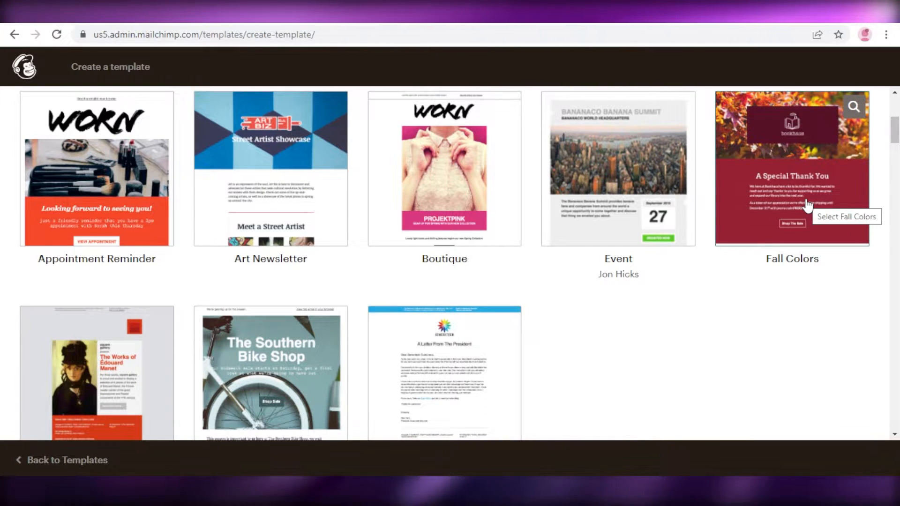
scroll(679, 197, down, 15)
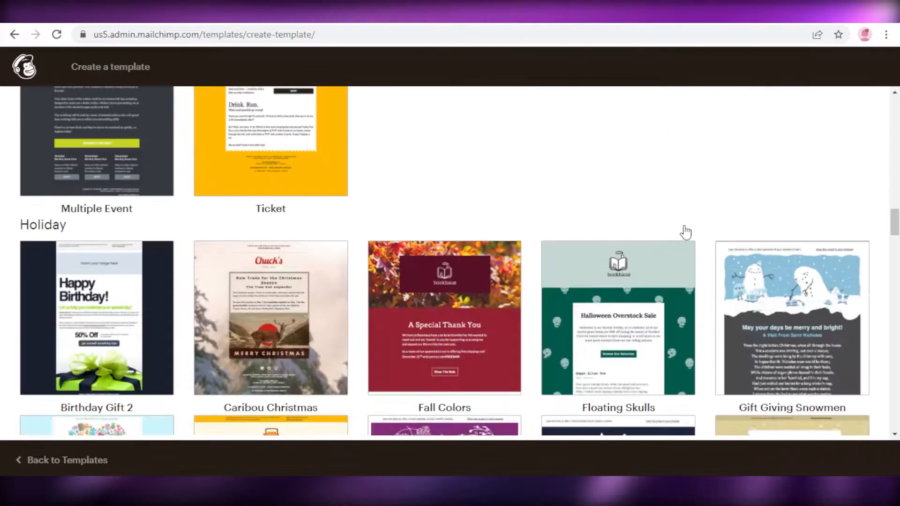
scroll(685, 231, down, 20)
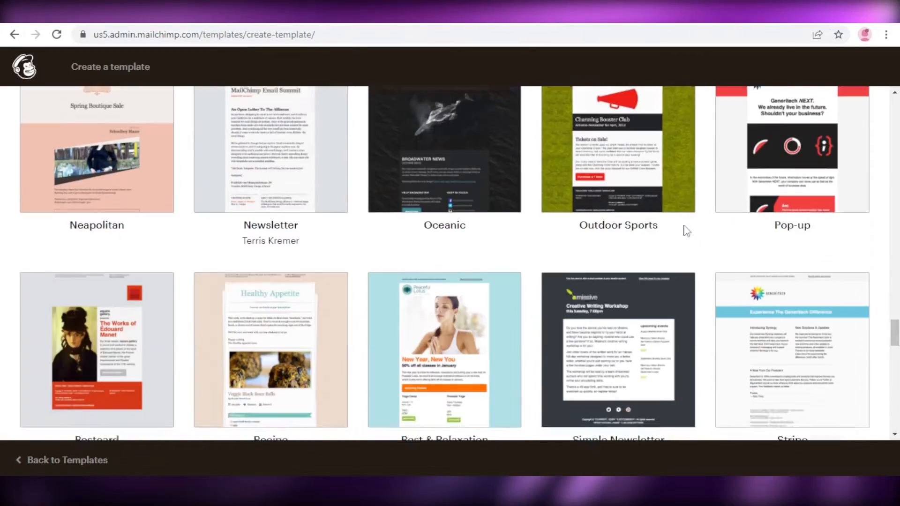
scroll(685, 231, up, 5)
scroll(685, 230, up, 15)
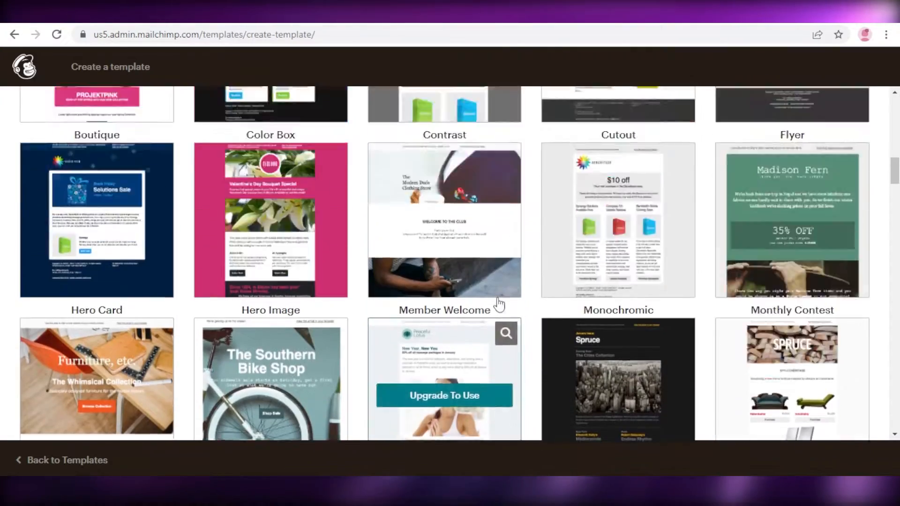
scroll(501, 307, up, 10)
click(829, 215)
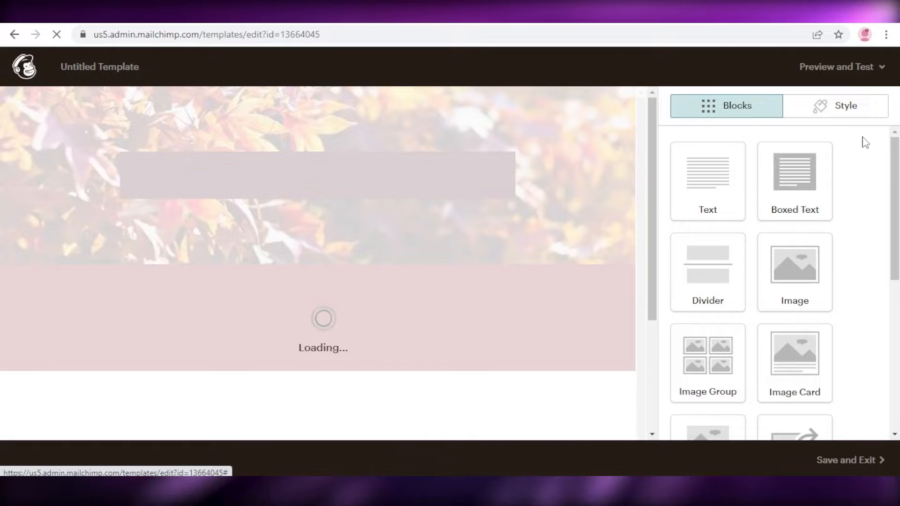
- Look over the available content blocks and reduce the bookhaus logo's image display size to a little over half
scroll(854, 225, down, 2)
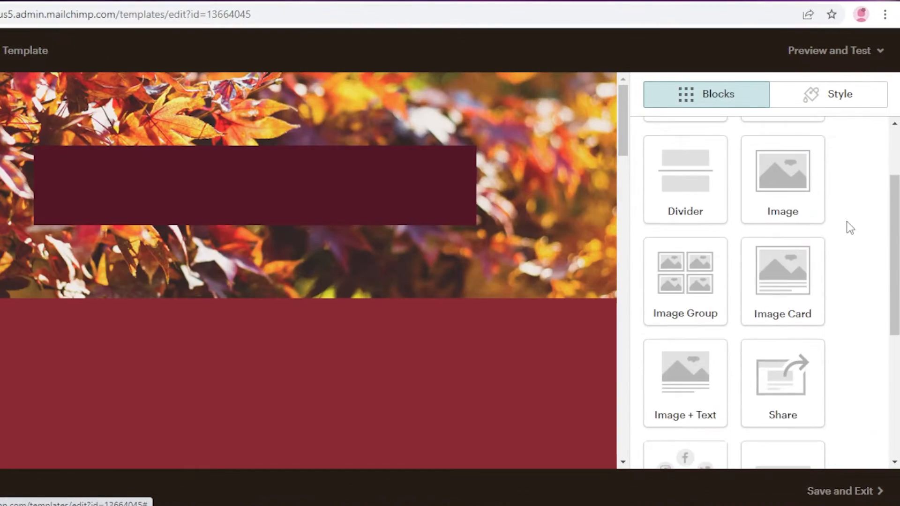
scroll(849, 228, down, 2)
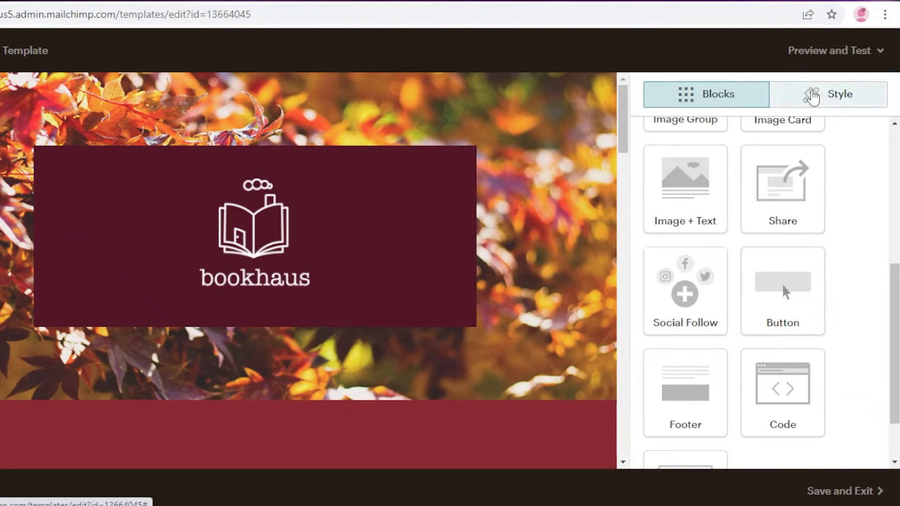
scroll(418, 368, down, 10)
scroll(281, 258, up, 10)
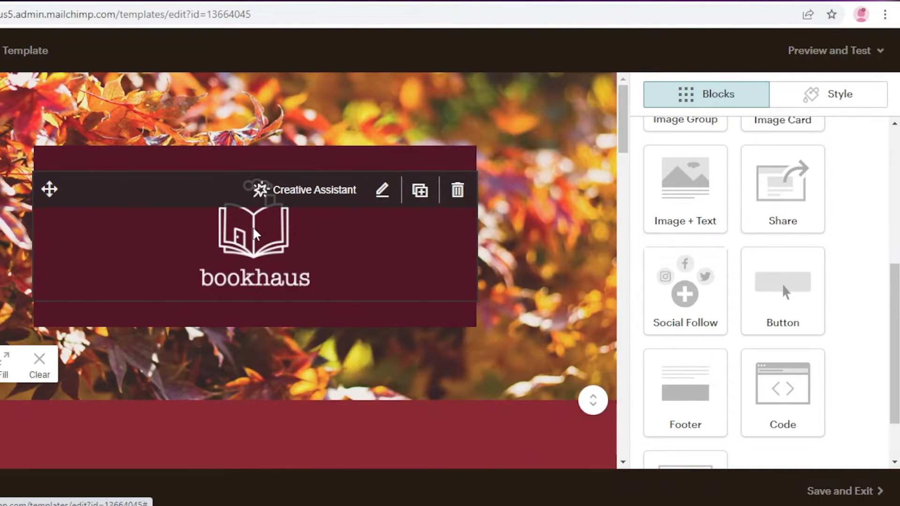
click(247, 256)
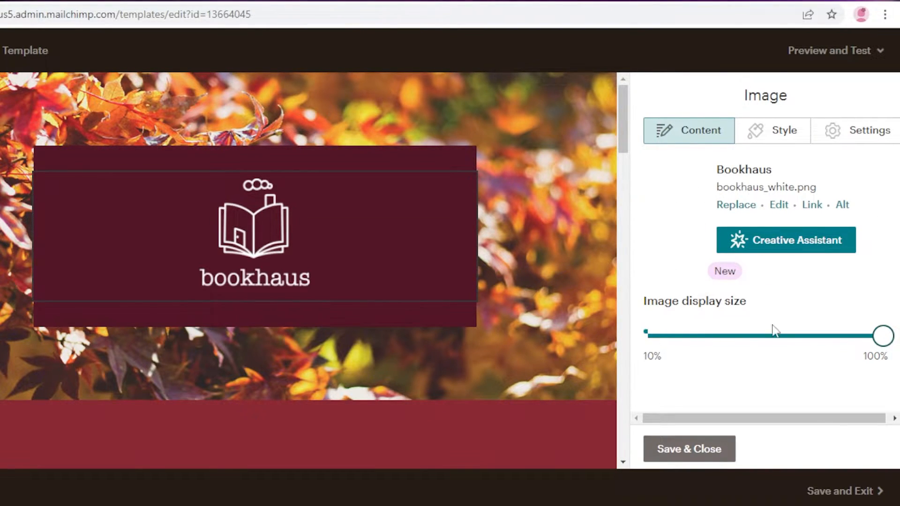
drag(832, 332, 774, 335)
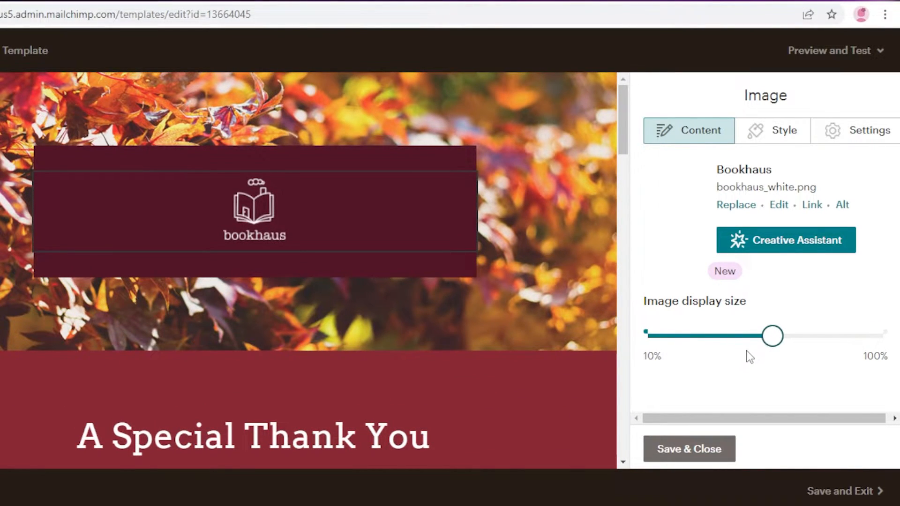
- Delete the bookhaus logo image block from the header
mouse_move(240, 239)
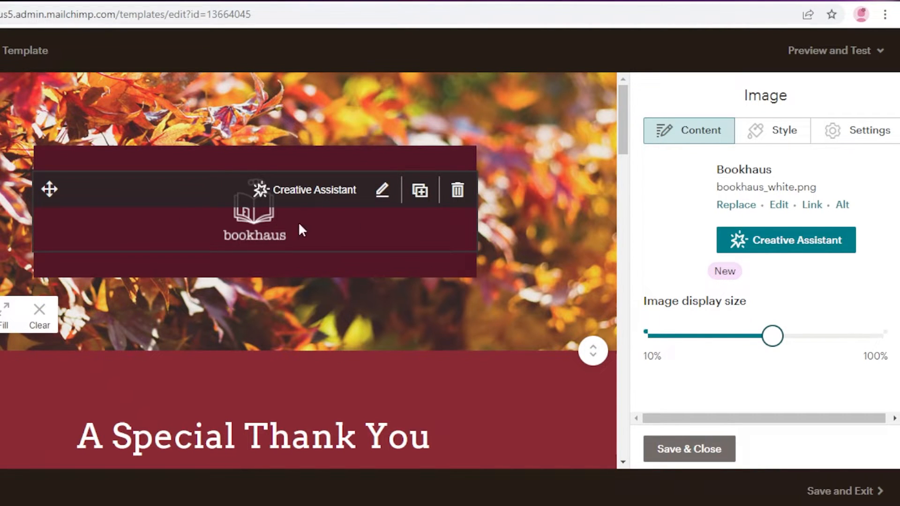
click(457, 192)
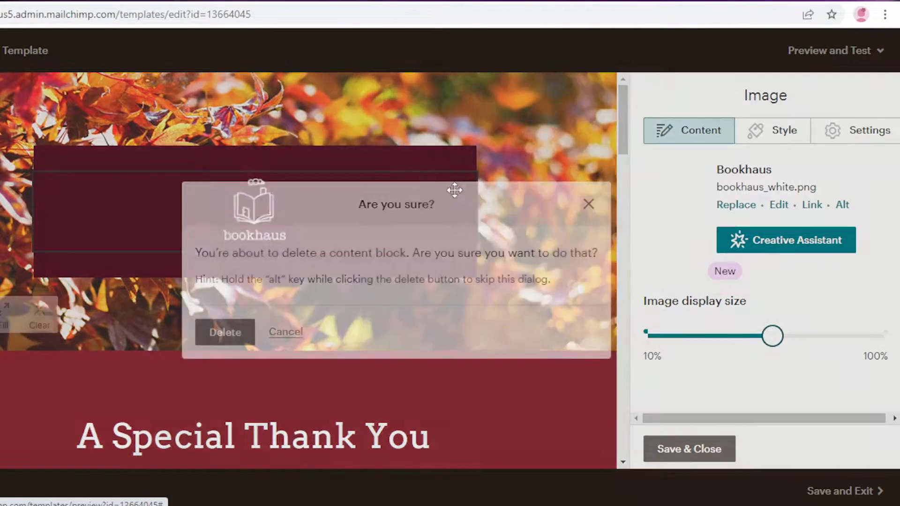
click(227, 339)
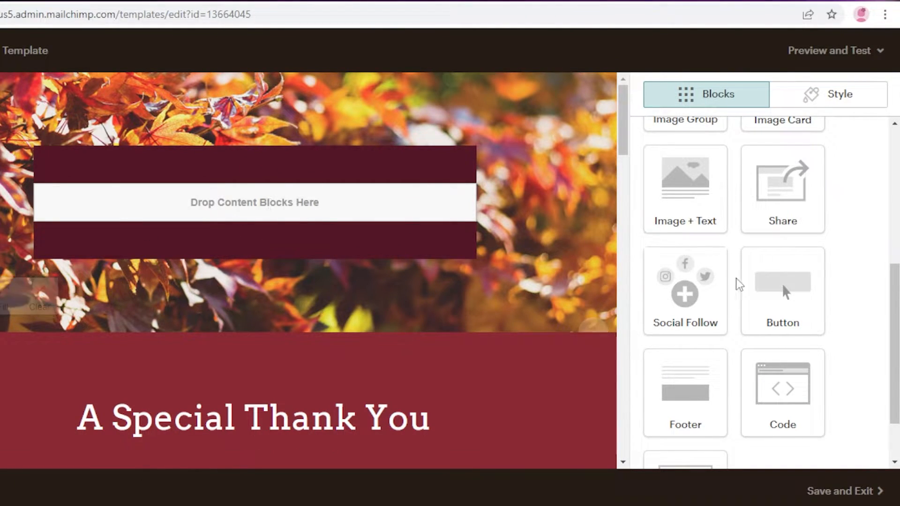
- Add a Button block to the empty header area, set its text to WELCOME with a web address link type, and save it
scroll(727, 269, up, 5)
scroll(675, 362, down, 6)
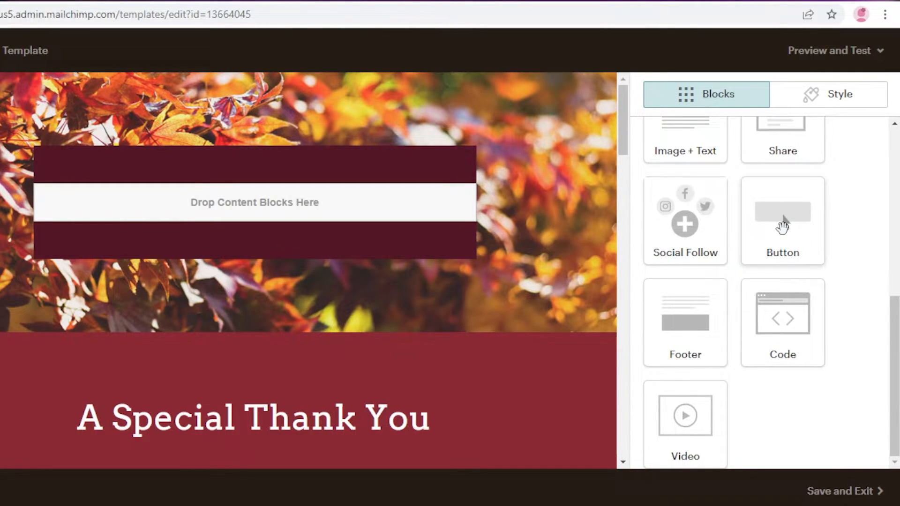
drag(776, 229, 245, 160)
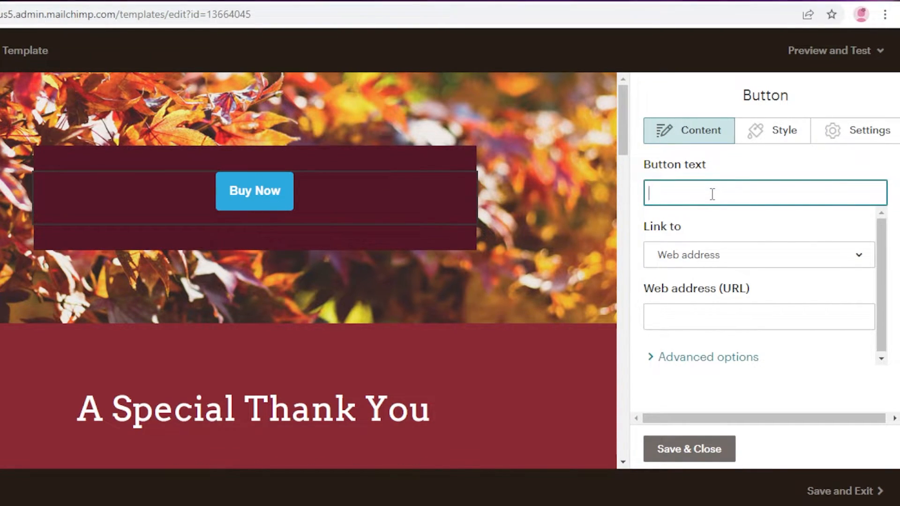
text(WELCOME)
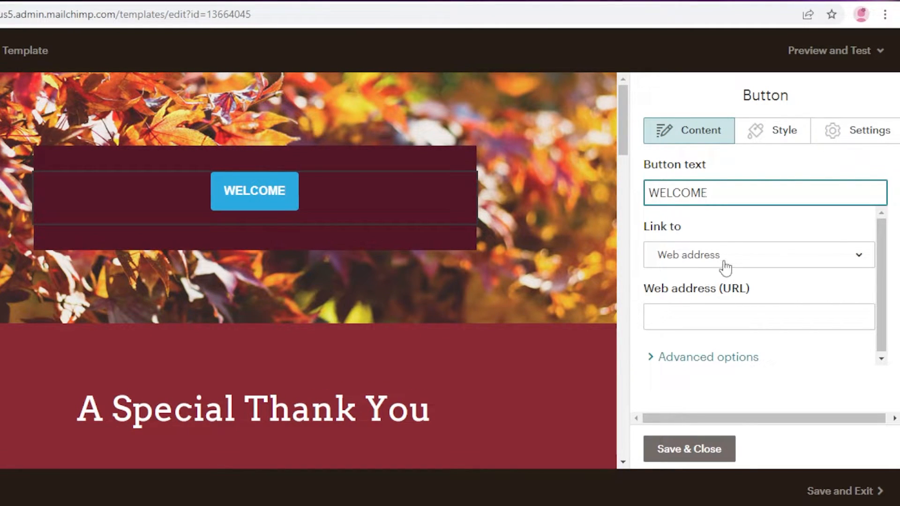
click(726, 268)
click(719, 253)
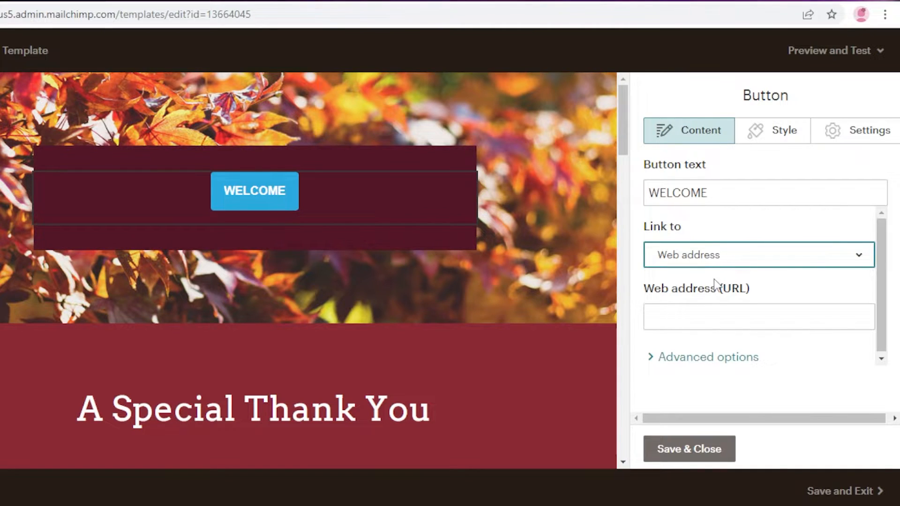
click(681, 451)
- Reopen the WELCOME button's style settings and set its rounded corners to the maximum
scroll(727, 184, up, 5)
mouse_move(309, 188)
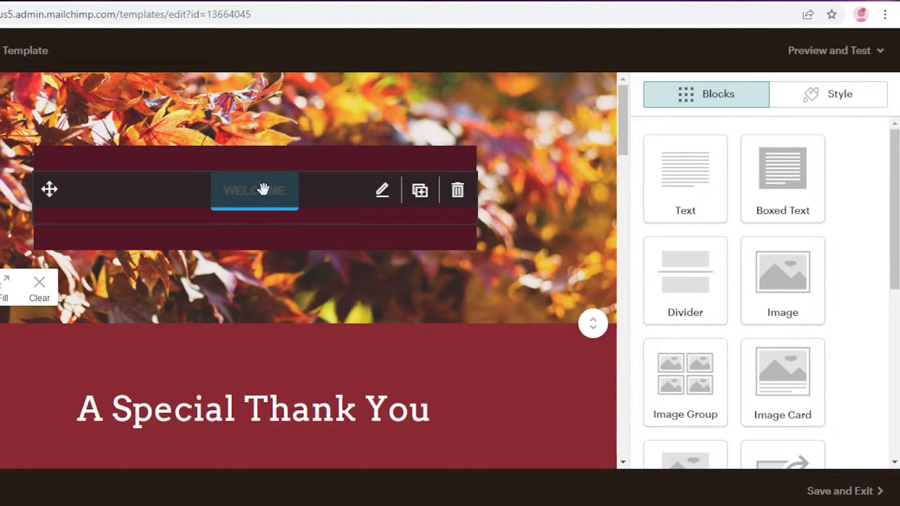
click(214, 215)
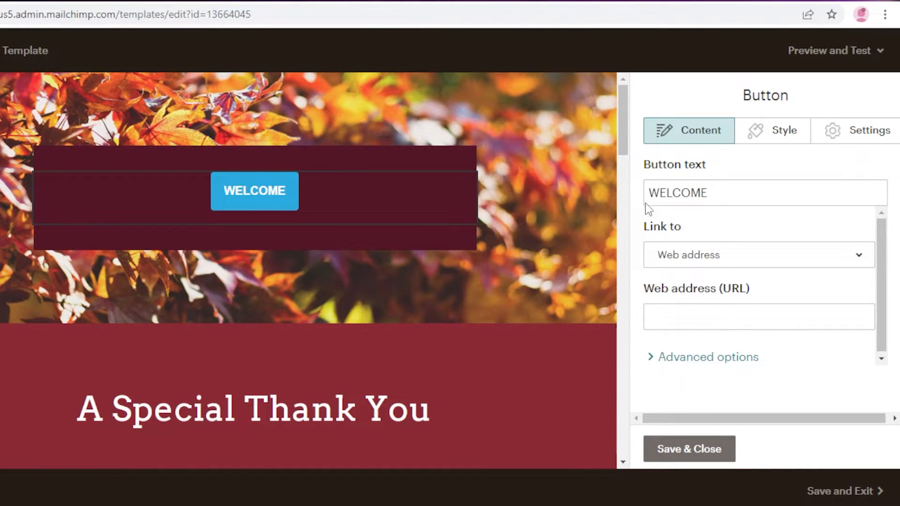
click(769, 128)
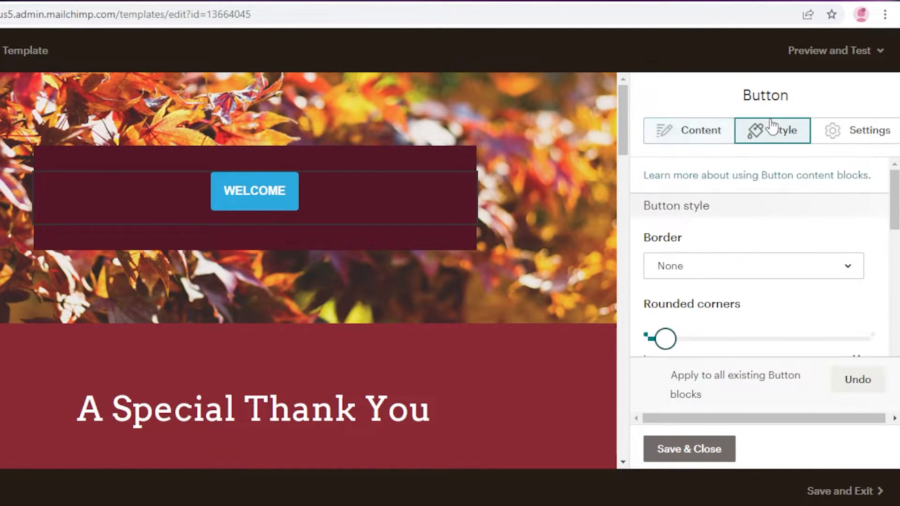
scroll(739, 266, down, 3)
scroll(729, 241, up, 3)
scroll(708, 253, down, 2)
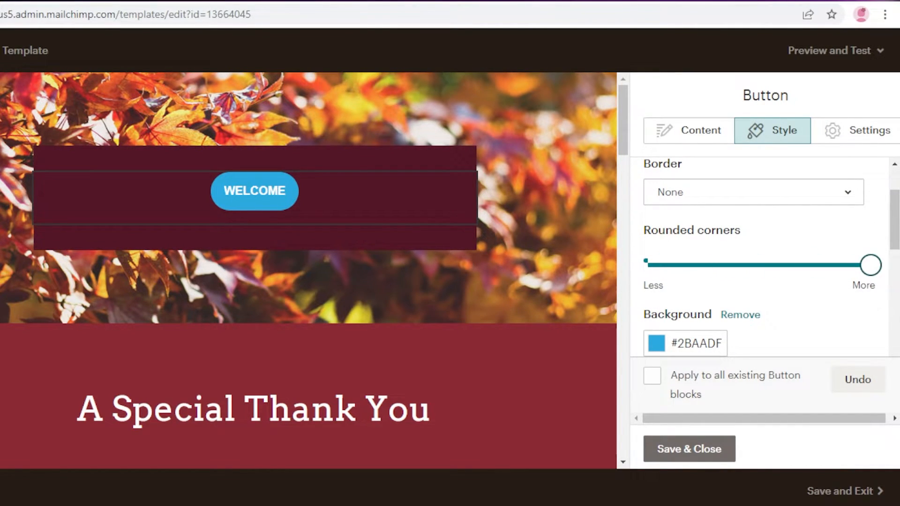
- Set the WELCOME button's background colour to magenta #da27da
click(663, 350)
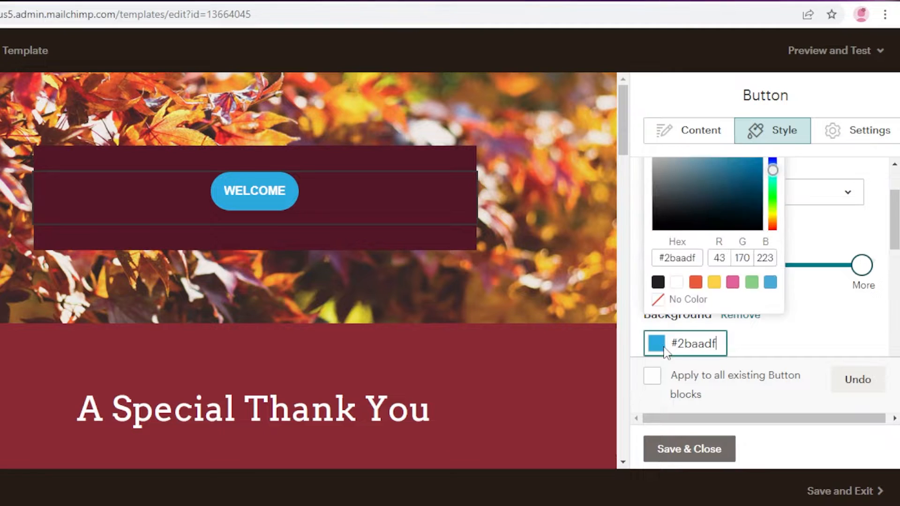
click(734, 209)
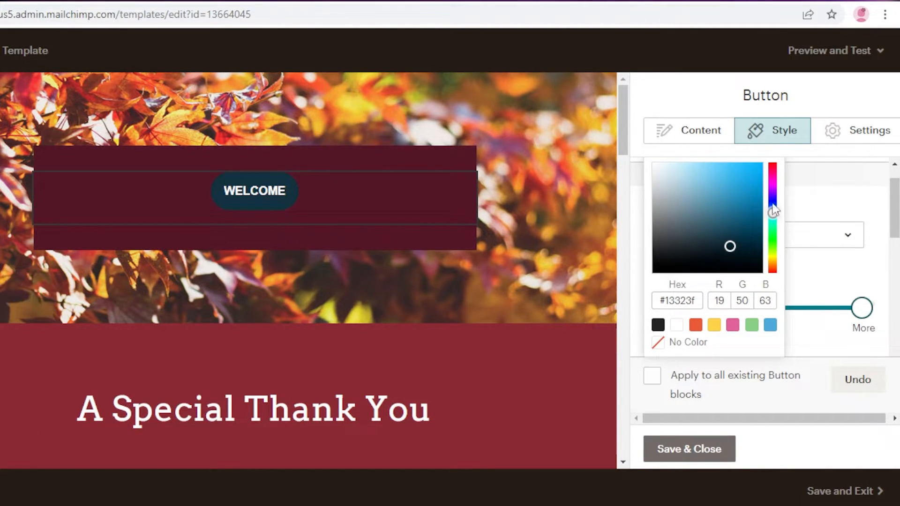
click(741, 257)
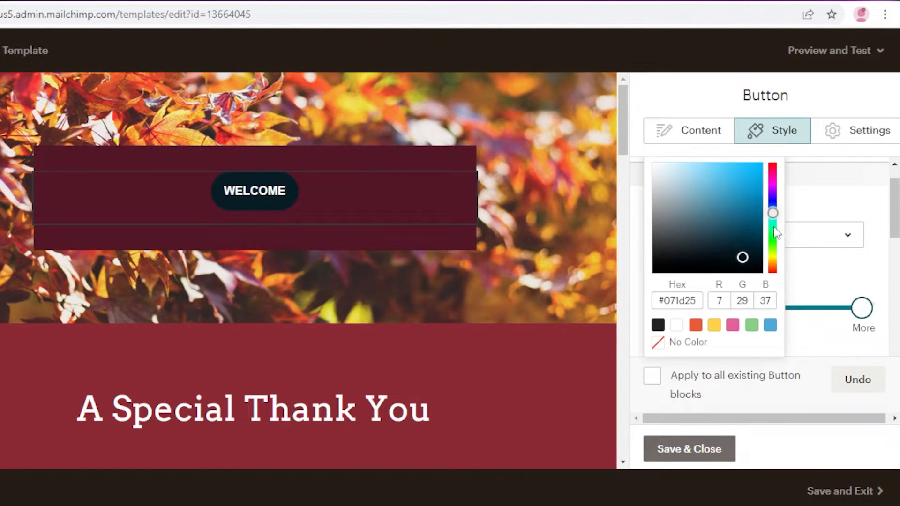
drag(773, 238, 772, 182)
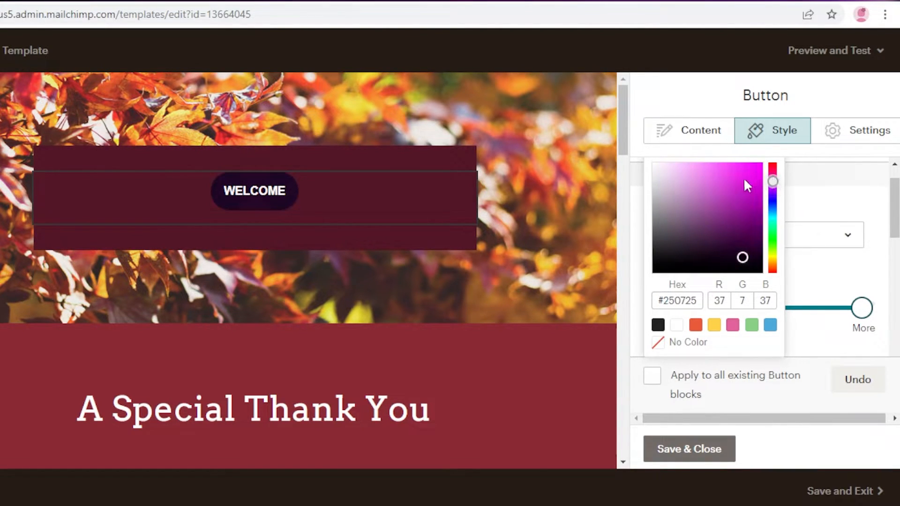
click(746, 182)
- Change the WELCOME button's text colour to black
scroll(796, 258, down, 3)
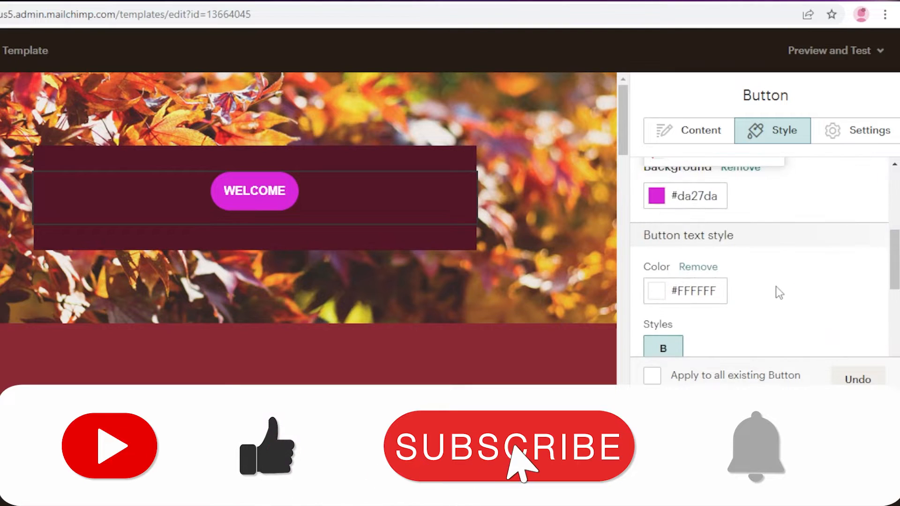
scroll(753, 316, down, 3)
click(657, 217)
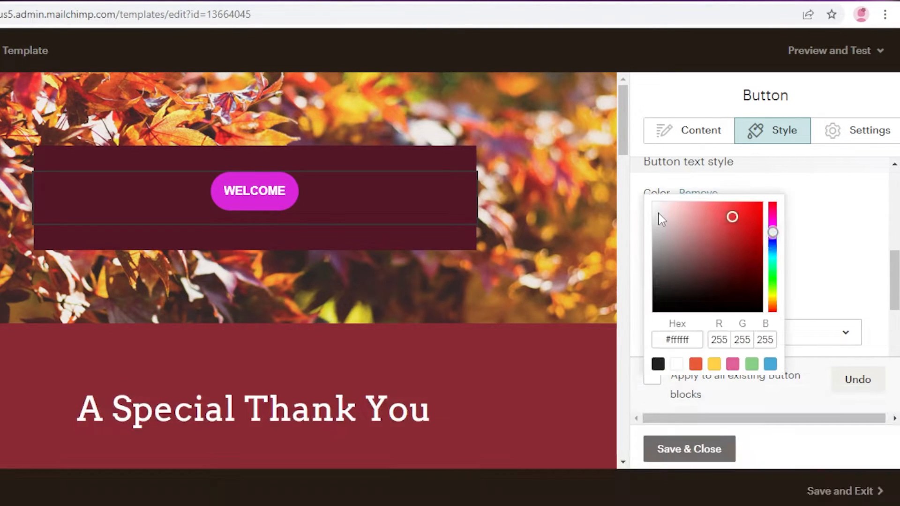
drag(683, 240, 718, 238)
scroll(708, 229, down, 1)
click(811, 262)
- Review the button's remaining font, size and padding settings, and save the button styling
scroll(774, 297, down, 3)
scroll(692, 247, down, 2)
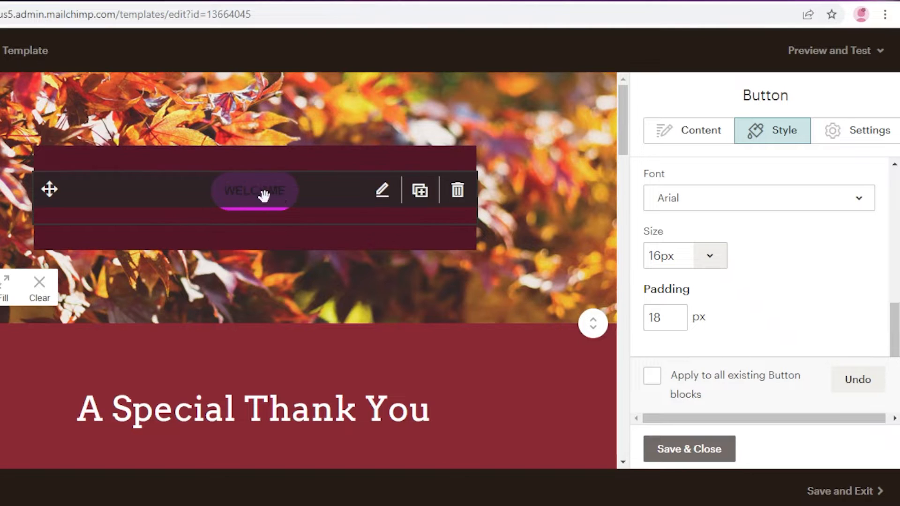
scroll(385, 393, down, 4)
scroll(637, 323, up, 4)
scroll(596, 263, up, 5)
scroll(862, 251, up, 4)
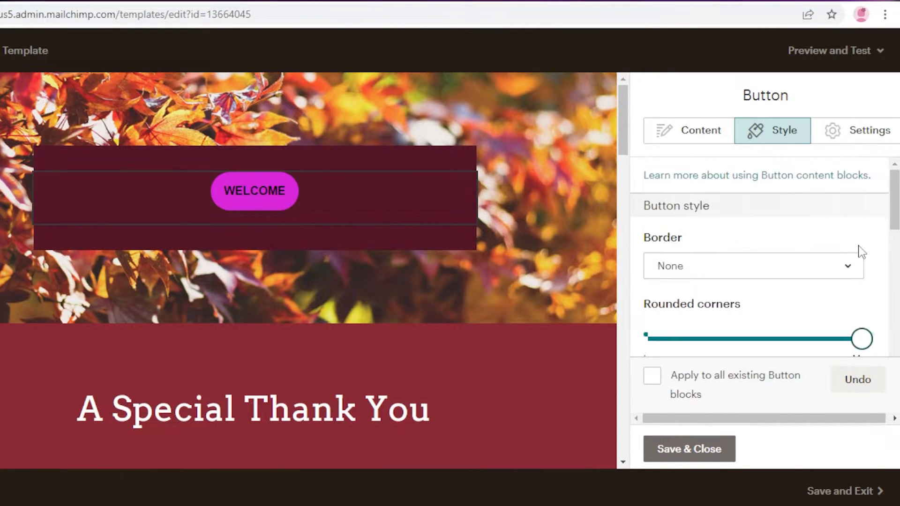
click(692, 451)
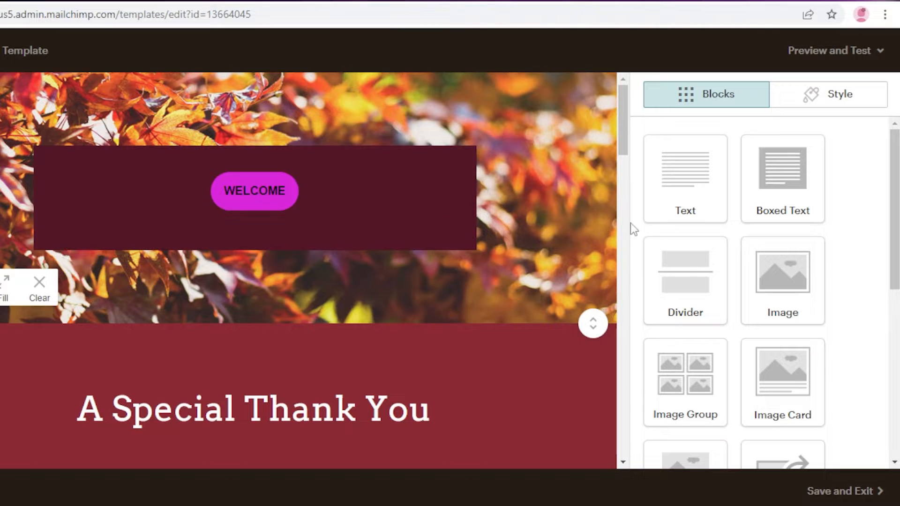
- Delete the thank-you paragraph block and the Shop The Sale button block below the A Special Thank You heading
scroll(439, 265, down, 5)
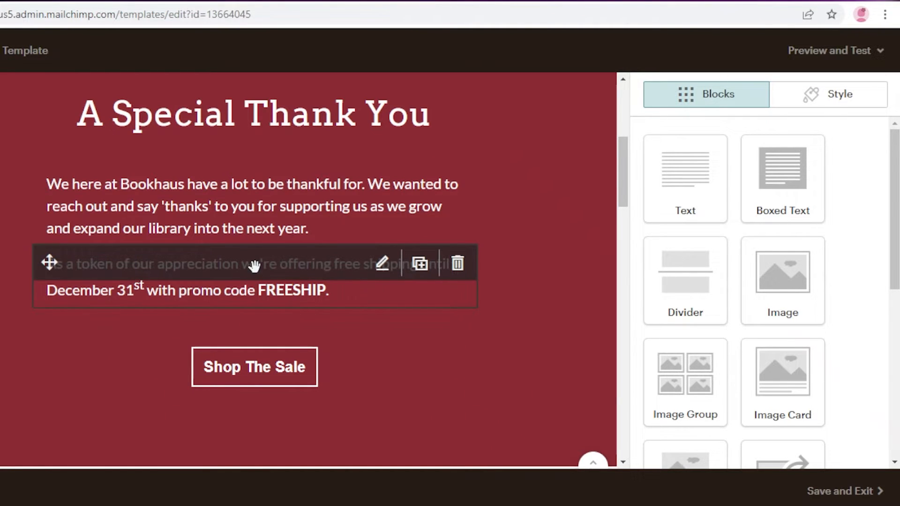
click(457, 263)
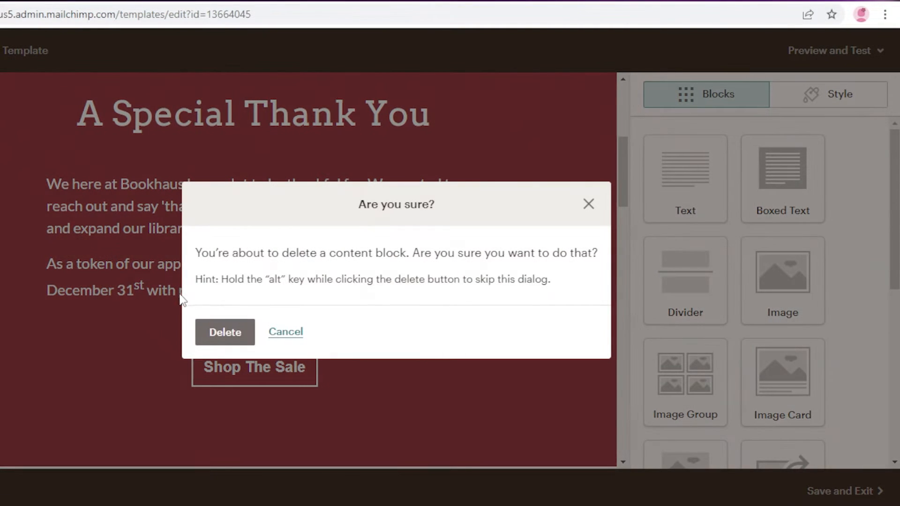
click(211, 339)
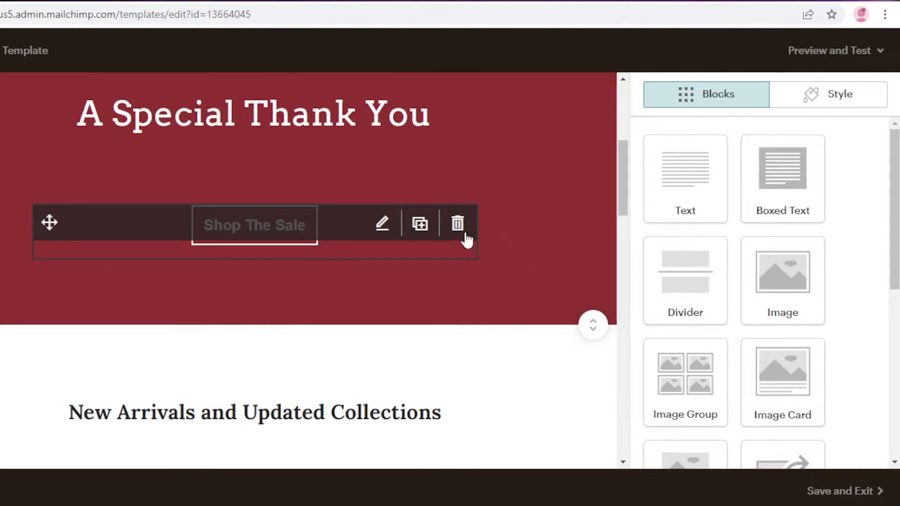
click(458, 224)
click(220, 332)
- Replace the "A Special Thank You" heading text with WELCOME
scroll(235, 255, down, 7)
scroll(252, 279, up, 4)
scroll(84, 345, down, 12)
scroll(308, 336, up, 7)
scroll(313, 329, up, 10)
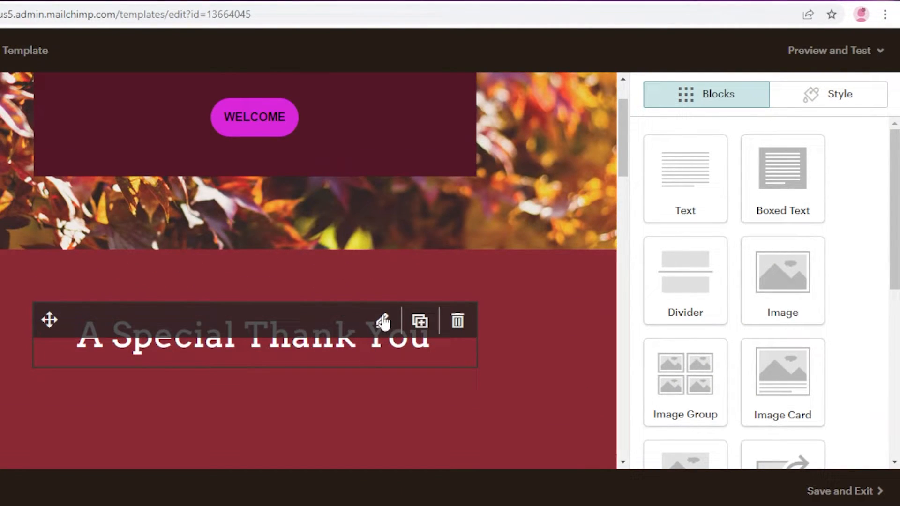
click(383, 322)
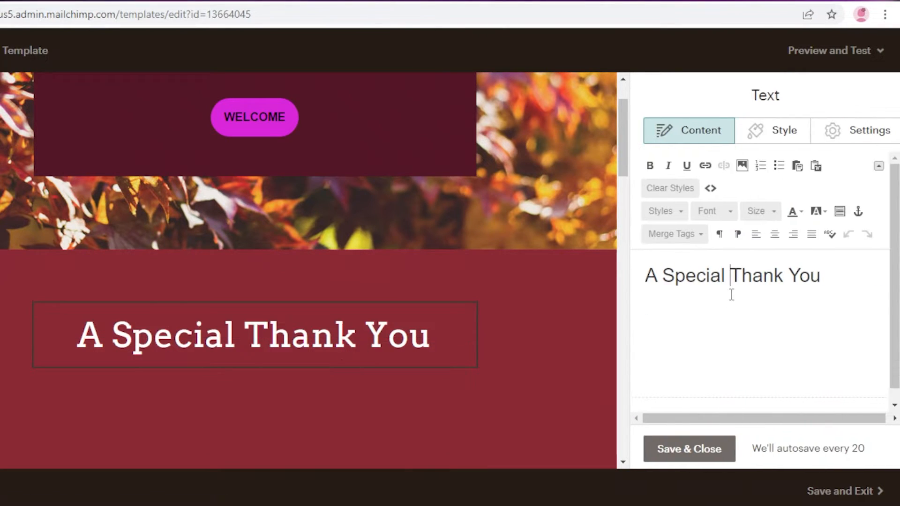
triple_click(733, 294)
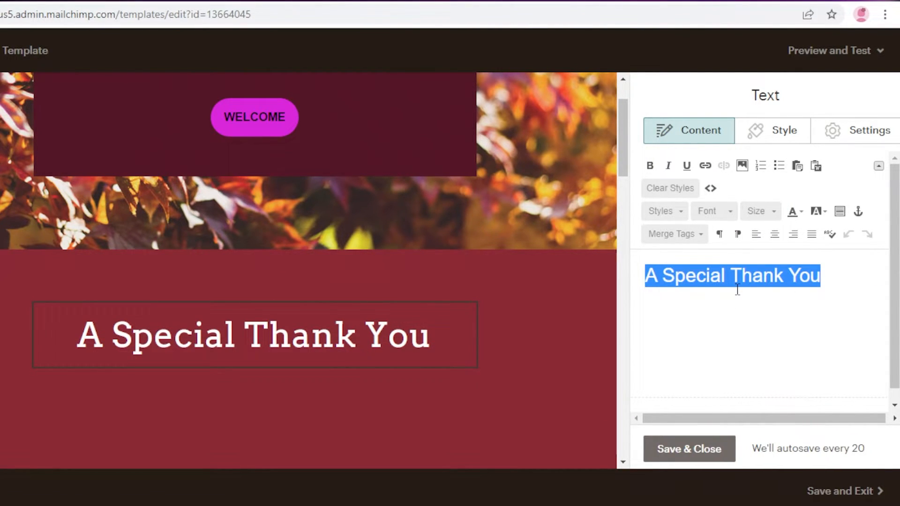
text(WELCOME)
- Delete the magenta WELCOME button block from the header and confirm the deletion
click(306, 143)
click(456, 114)
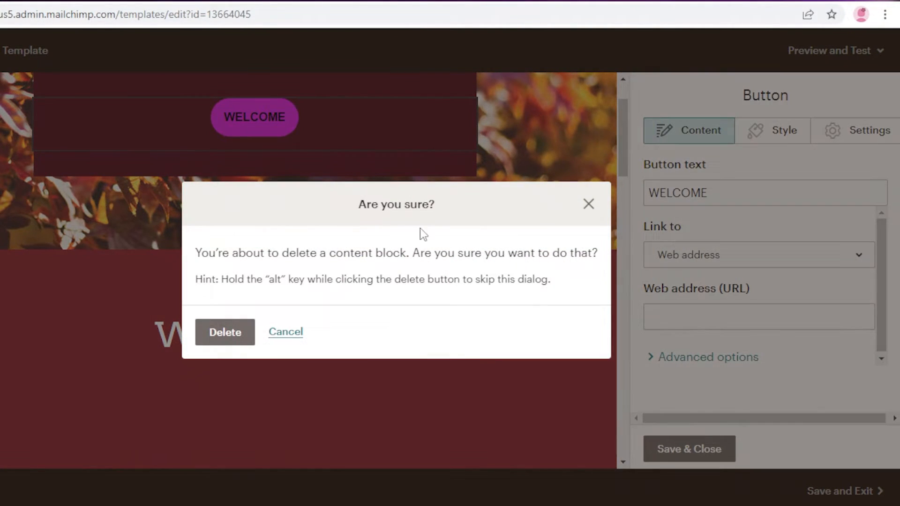
click(216, 331)
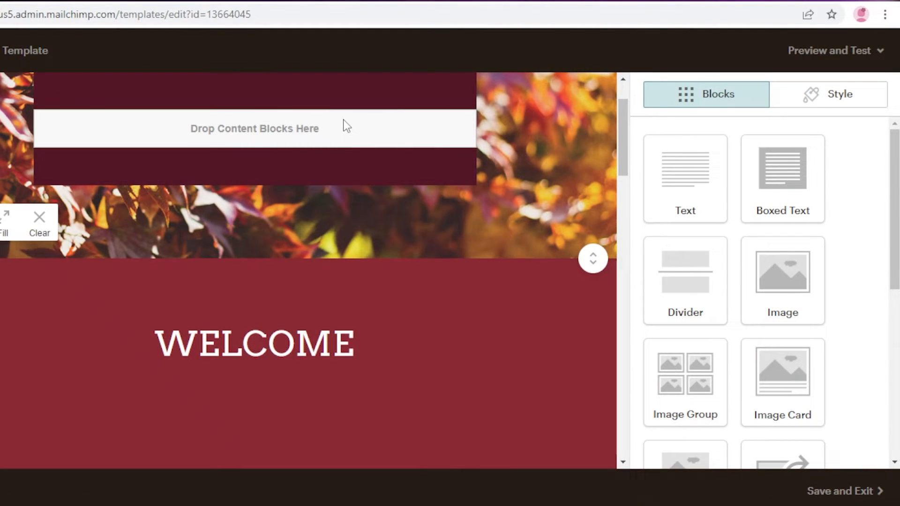
- Clear the header section's autumn leaves background image and set its background colour to a bright pinkish red
click(30, 221)
scroll(179, 202, up, 2)
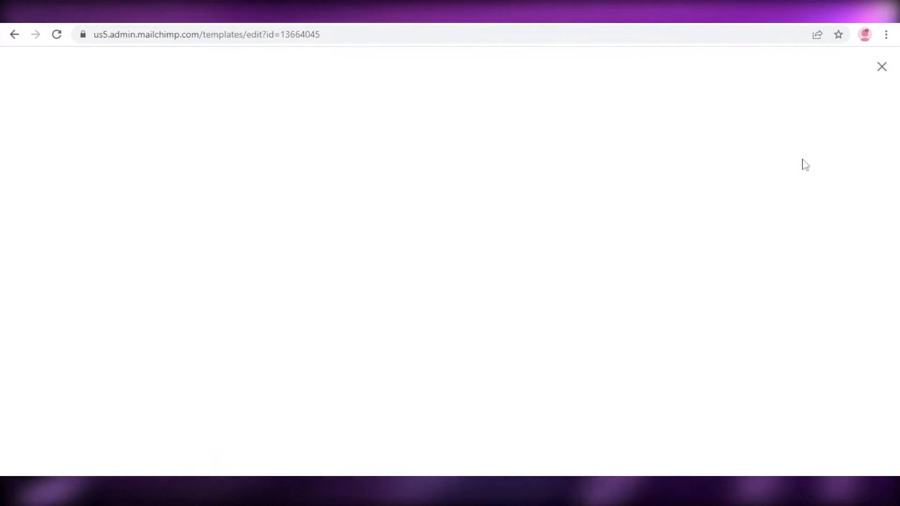
click(882, 72)
click(33, 295)
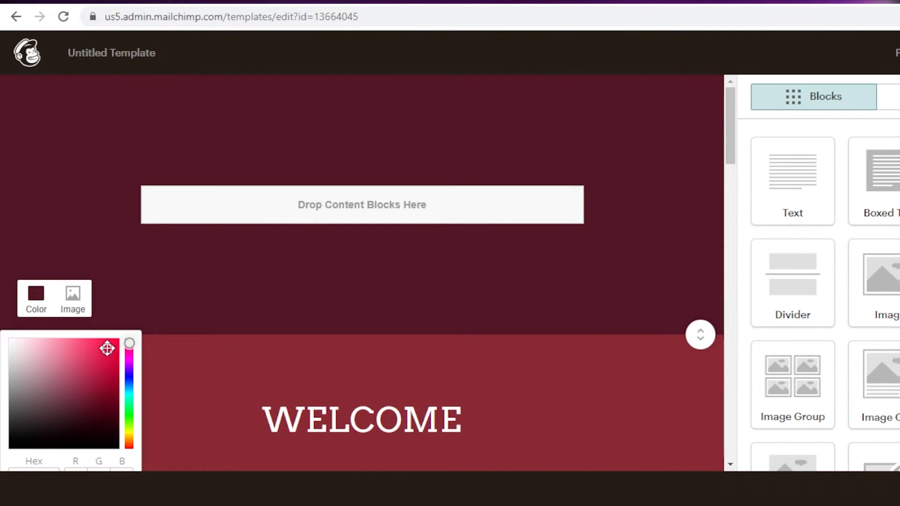
click(107, 345)
click(230, 244)
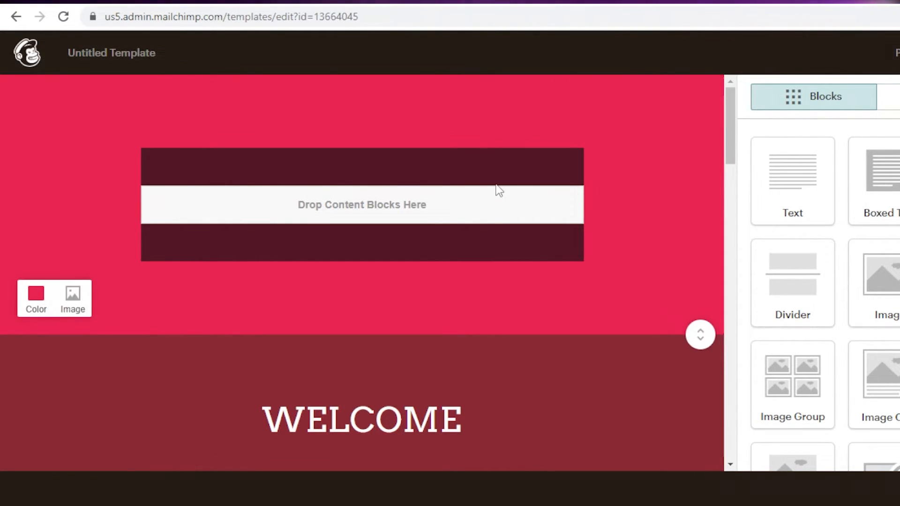
- Shrink the pinkish-red header section to remove the spacing above and below its content block
scroll(824, 177, down, 1)
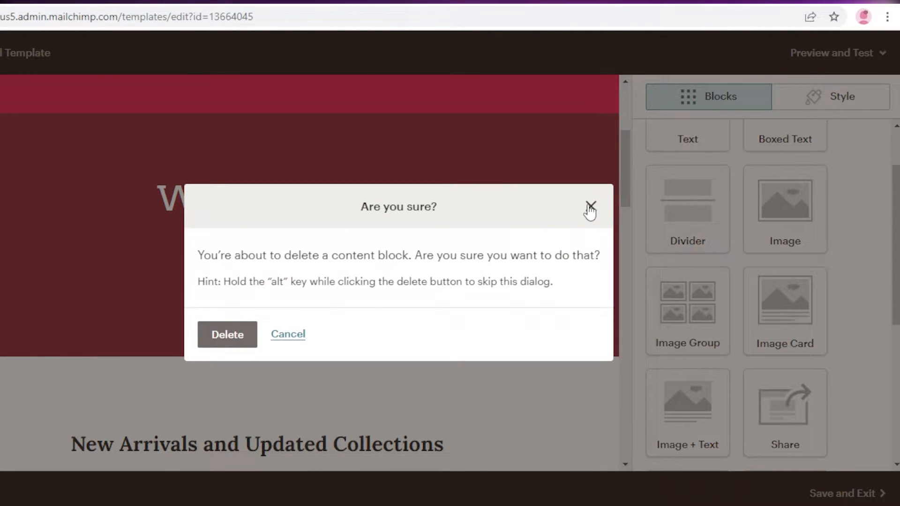
click(590, 206)
scroll(515, 218, up, 3)
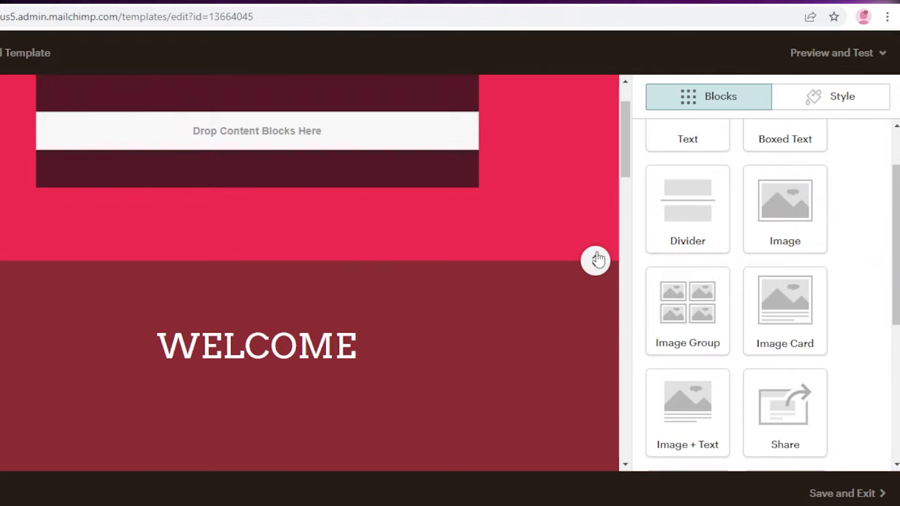
drag(586, 240, 569, 70)
scroll(467, 260, up, 2)
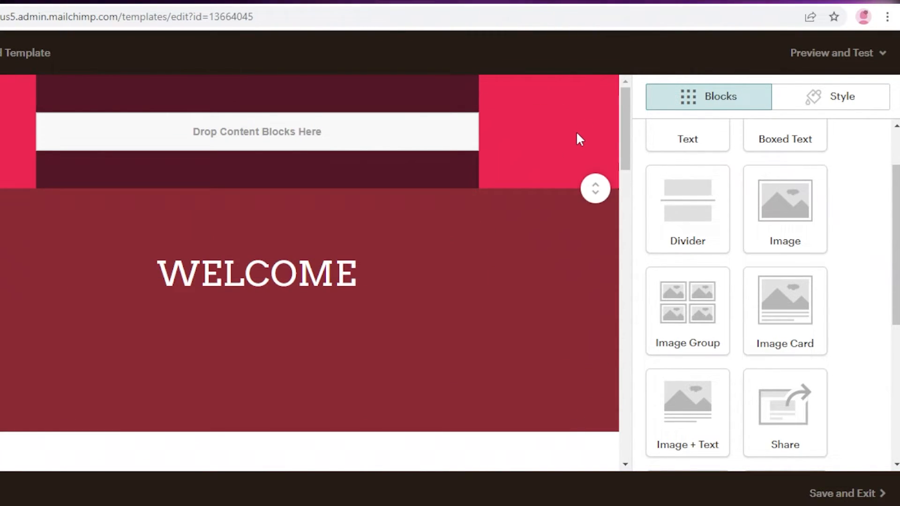
- Reduce the vertical spacing of the dark red WELCOME section and of the white content section below it
scroll(280, 469, down, 3)
drag(605, 284, 615, 121)
scroll(577, 322, down, 10)
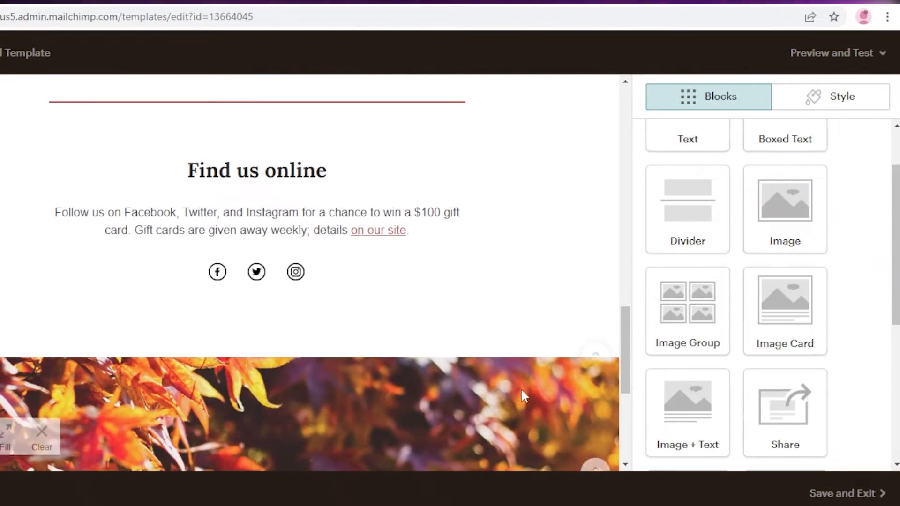
drag(595, 358, 592, 204)
- Add a text block reading JANE DOE INC to the header, and duplicate and save the New Arrivals and Updated Collections heading block
scroll(581, 180, up, 10)
scroll(576, 167, up, 10)
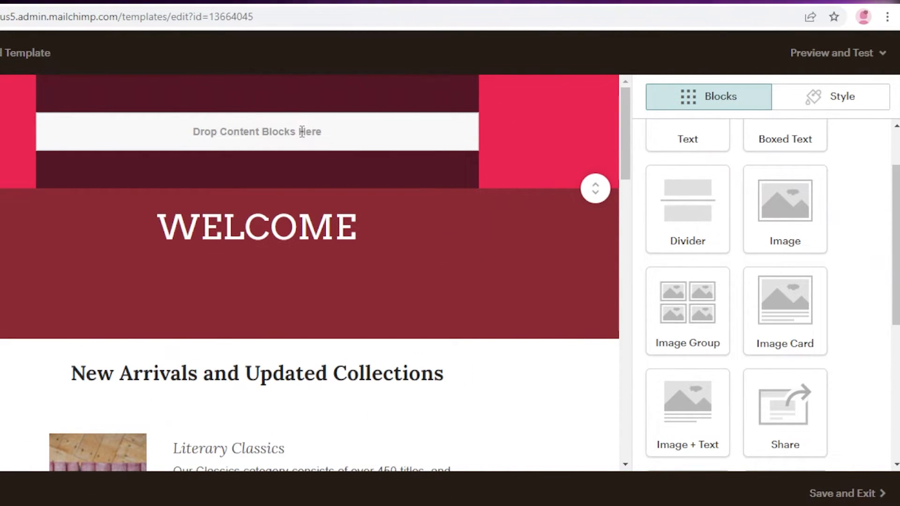
scroll(713, 235, up, 2)
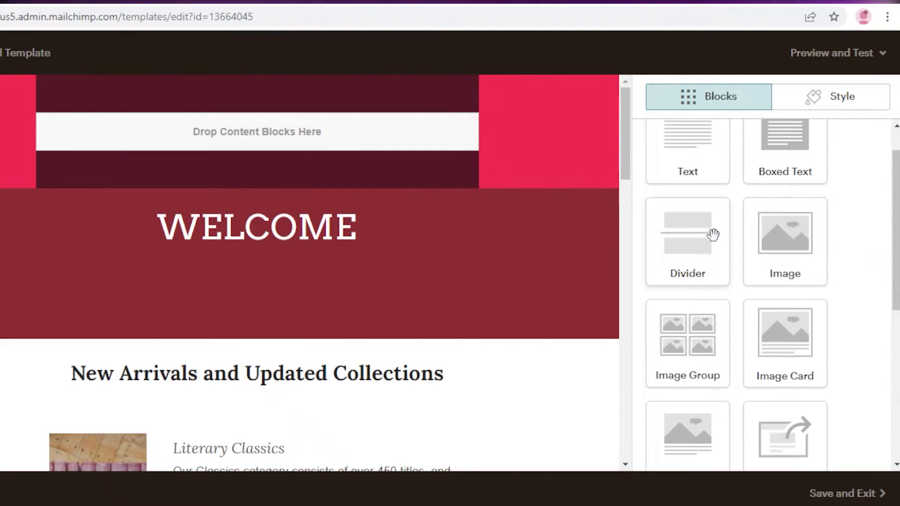
drag(709, 195, 257, 102)
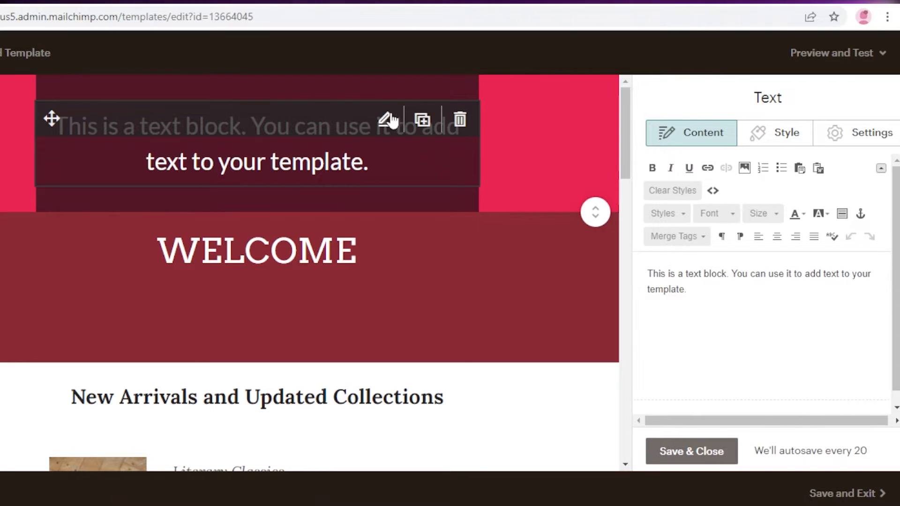
triple_click(704, 290)
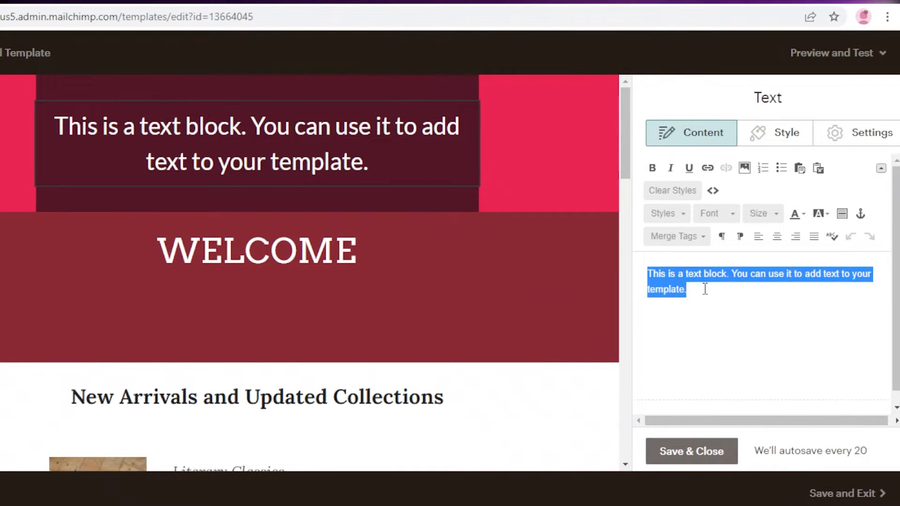
text(JANE SOE INC)
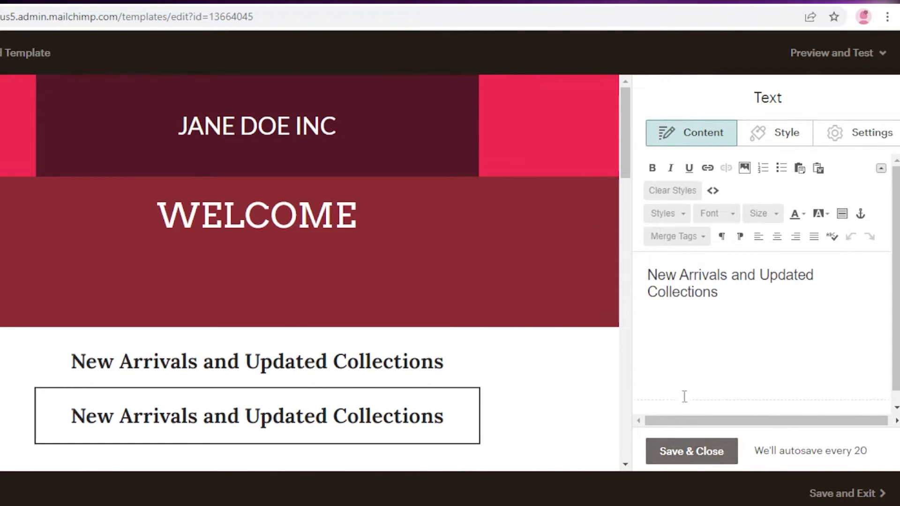
click(685, 445)
- Add a Divider block at the end of the WELCOME section, move the WELCOME heading directly above it and save
drag(681, 190, 738, 175)
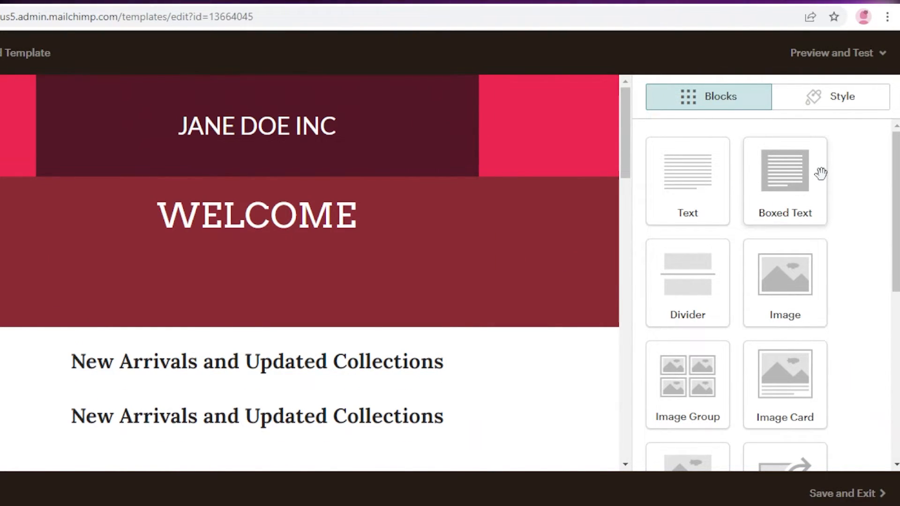
scroll(727, 352, down, 8)
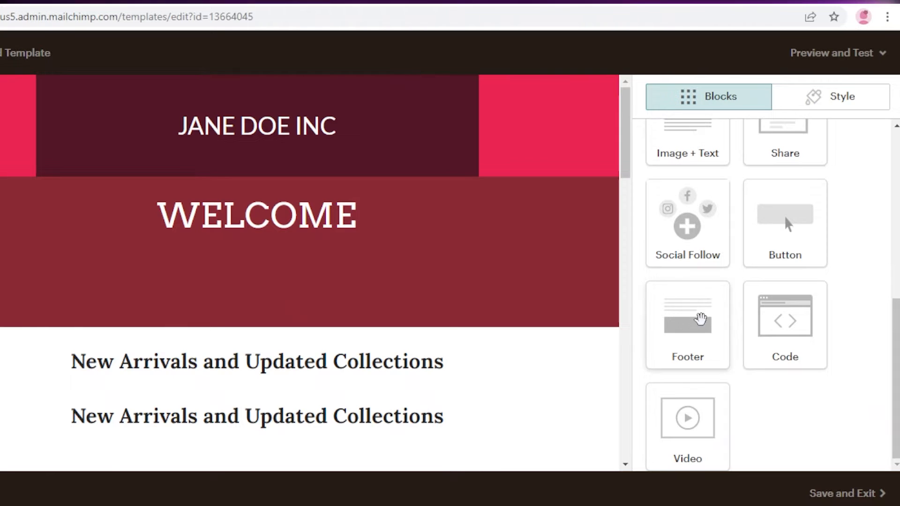
scroll(791, 342, up, 3)
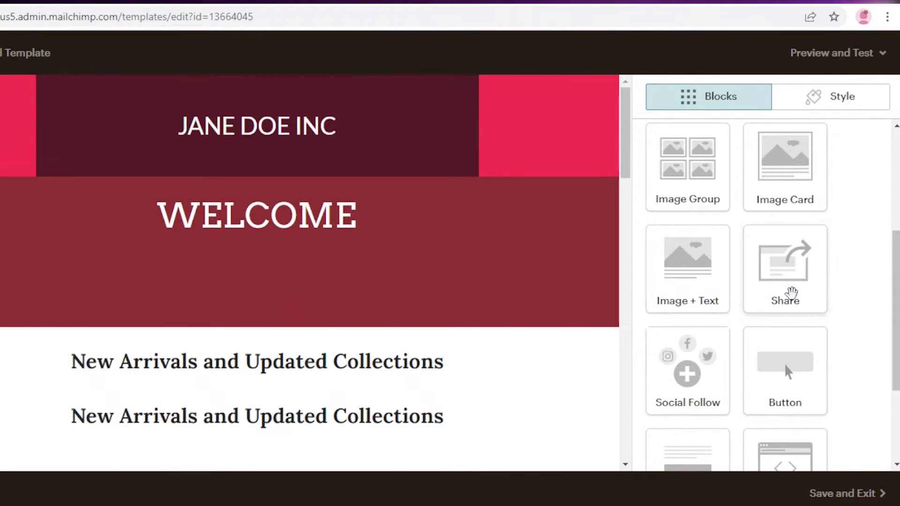
scroll(791, 294, up, 2)
scroll(749, 303, up, 2)
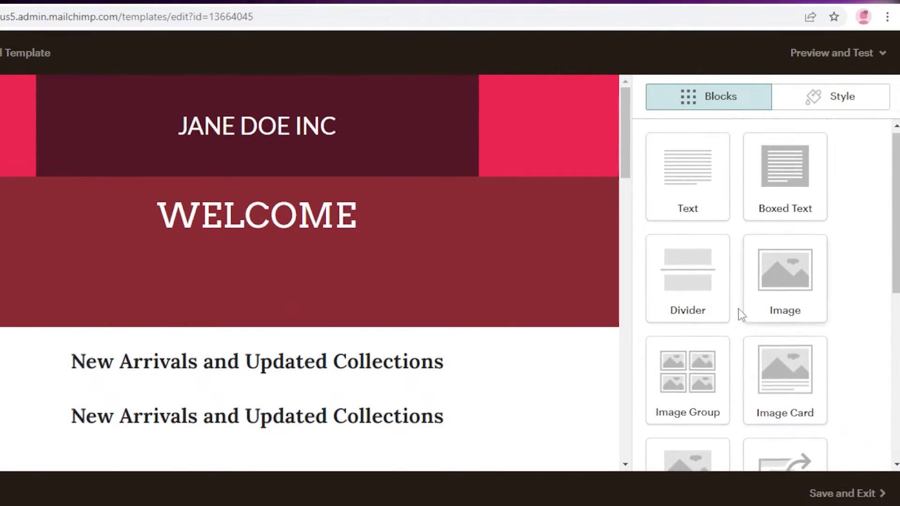
scroll(706, 272, down, 3)
drag(696, 153, 267, 319)
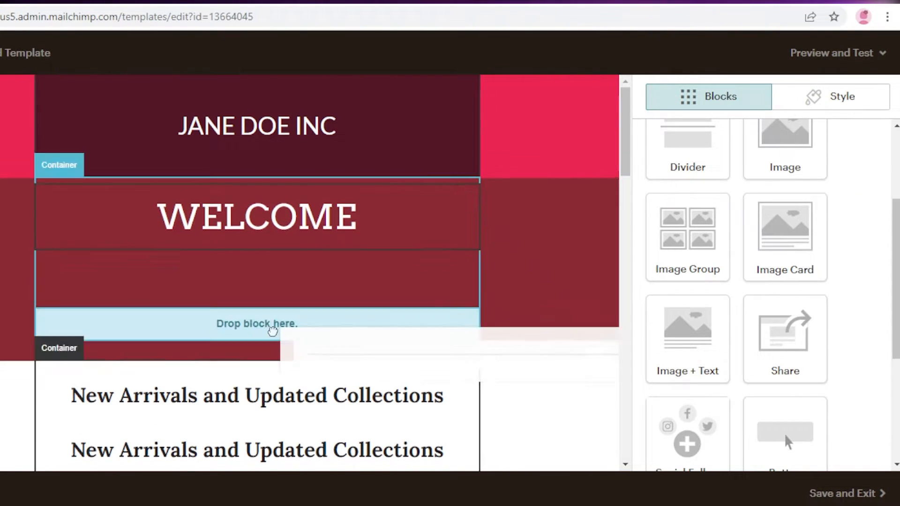
drag(287, 204, 274, 268)
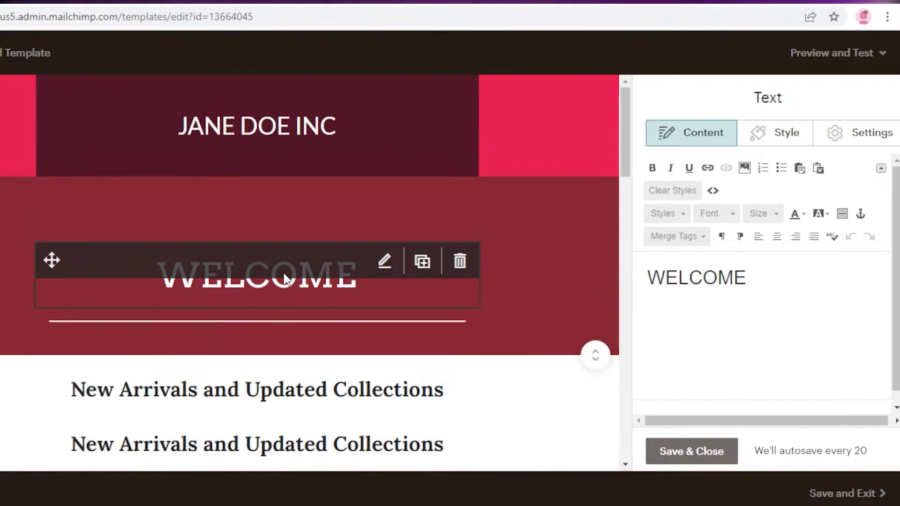
click(710, 451)
- Open the settings of the blank divider block above the WELCOME heading, and save and close them
scroll(482, 220, down, 2)
click(477, 211)
scroll(569, 217, up, 2)
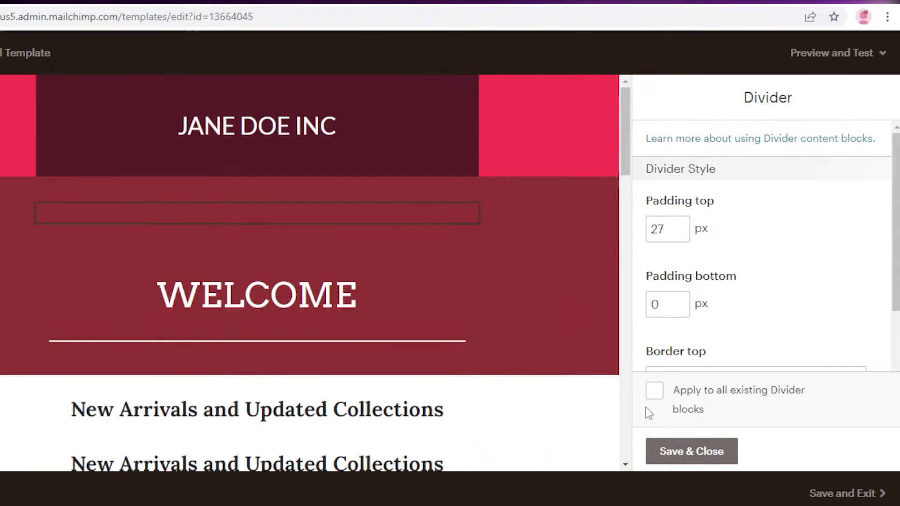
click(670, 449)
- Review the edited template's content sections from the header down to the collection articles
scroll(281, 196, down, 15)
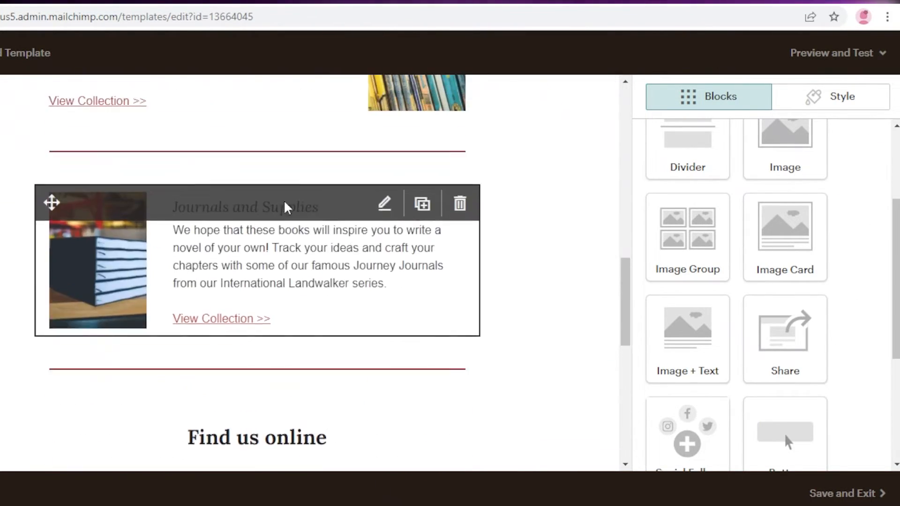
scroll(337, 230, up, 10)
scroll(424, 185, up, 10)
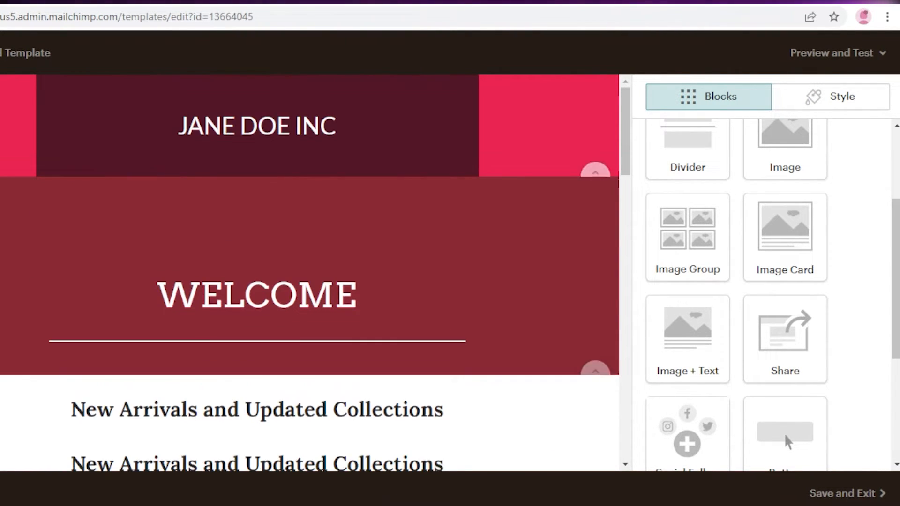
scroll(291, 381, down, 10)
scroll(786, 141, up, 3)
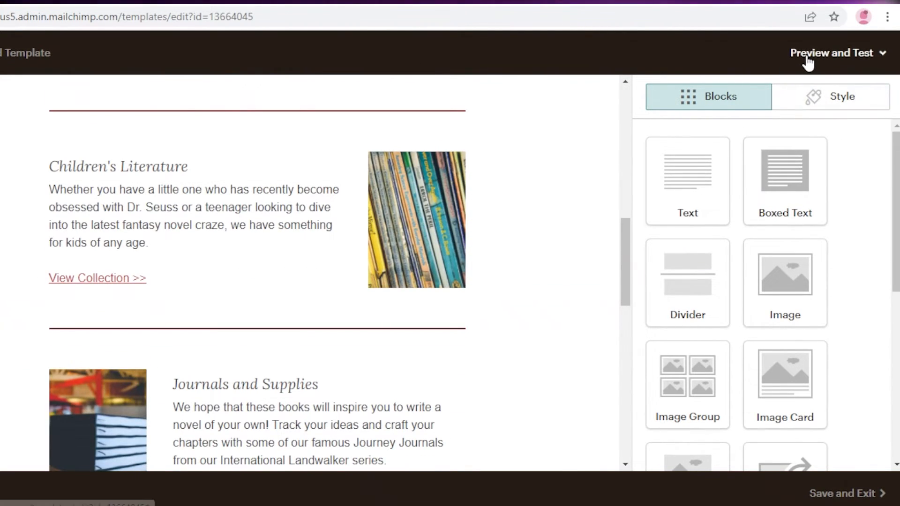
scroll(605, 255, up, 6)
scroll(750, 164, down, 2)
- Enter preview mode, check the template in the Mobile view and switch to the Desktop view
click(856, 68)
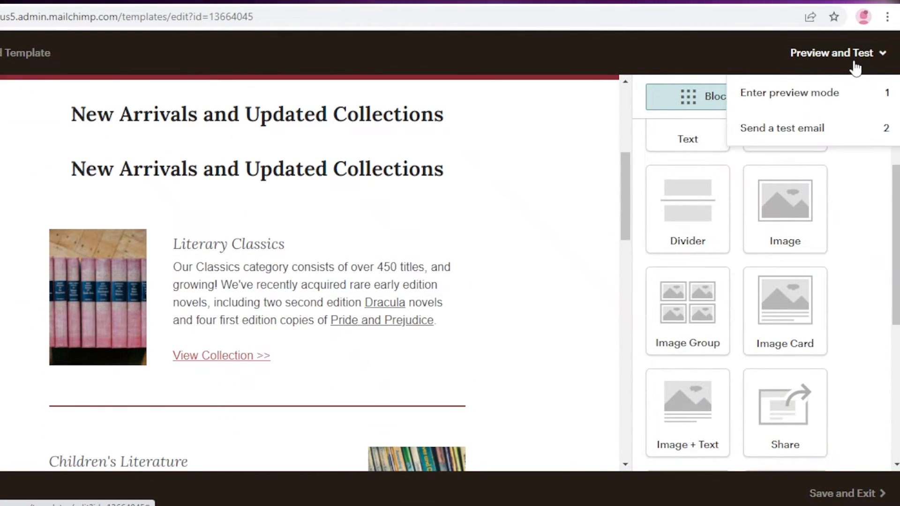
click(828, 97)
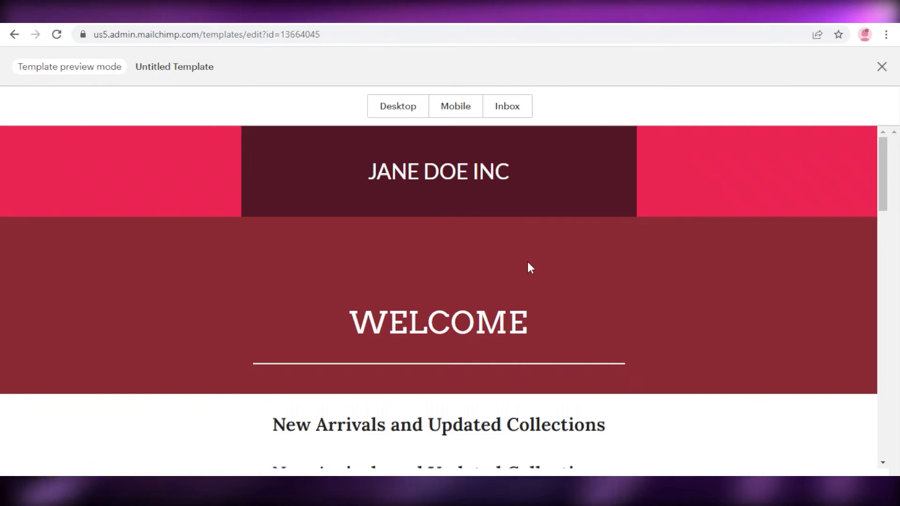
click(462, 107)
scroll(477, 256, down, 5)
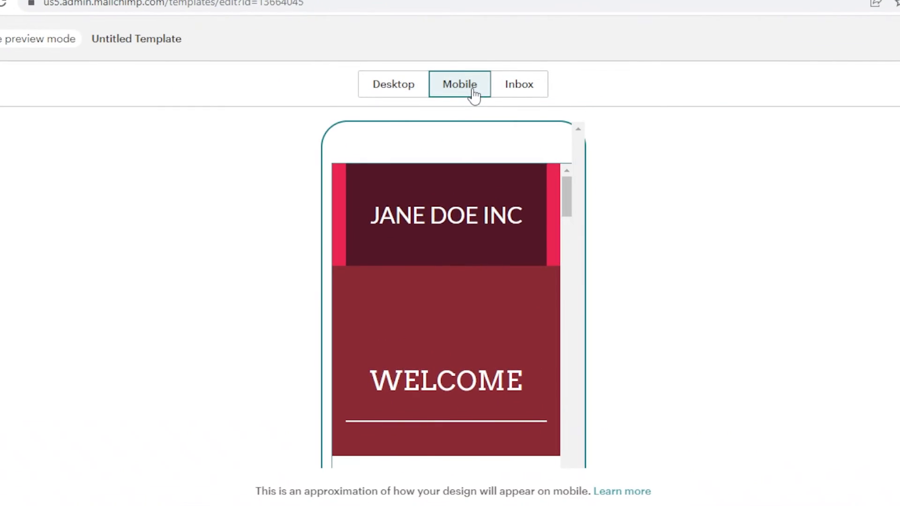
scroll(487, 265, down, 4)
scroll(398, 201, up, 6)
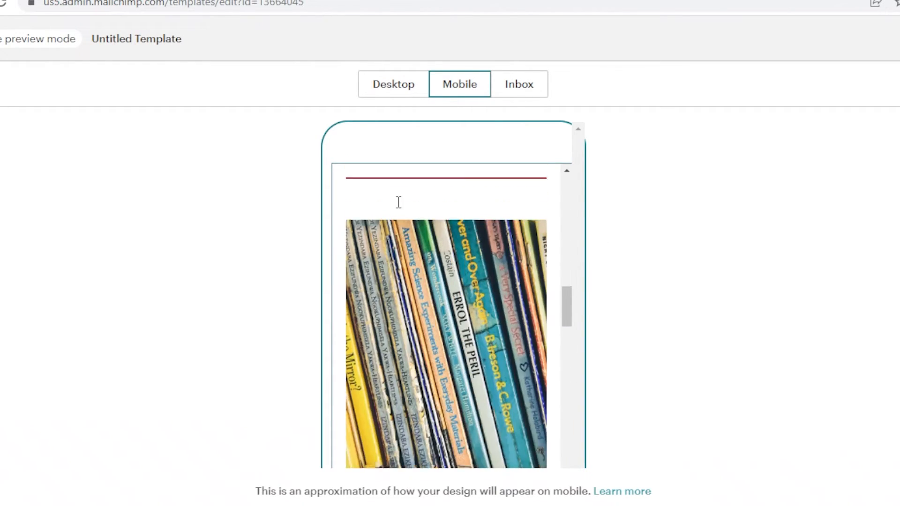
click(396, 91)
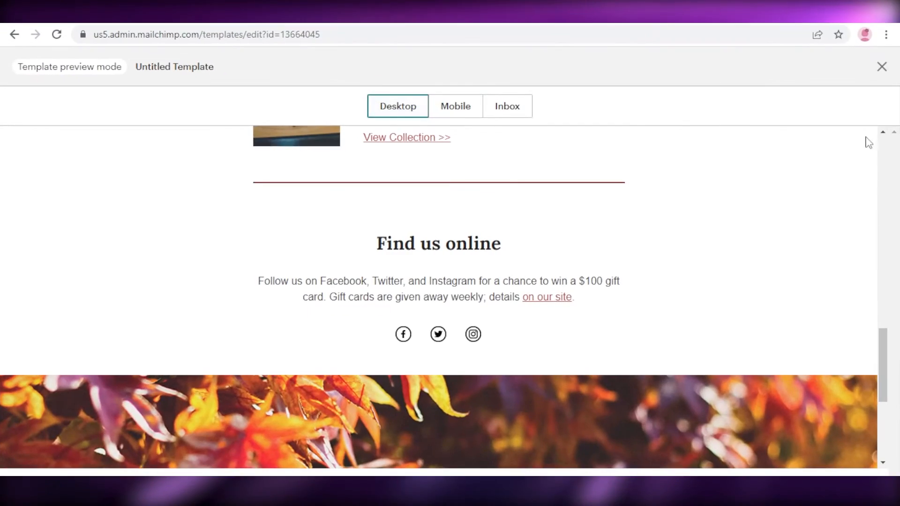
- Close the template preview, and save and exit the template under the name WELCOME SAMPPLE
click(882, 67)
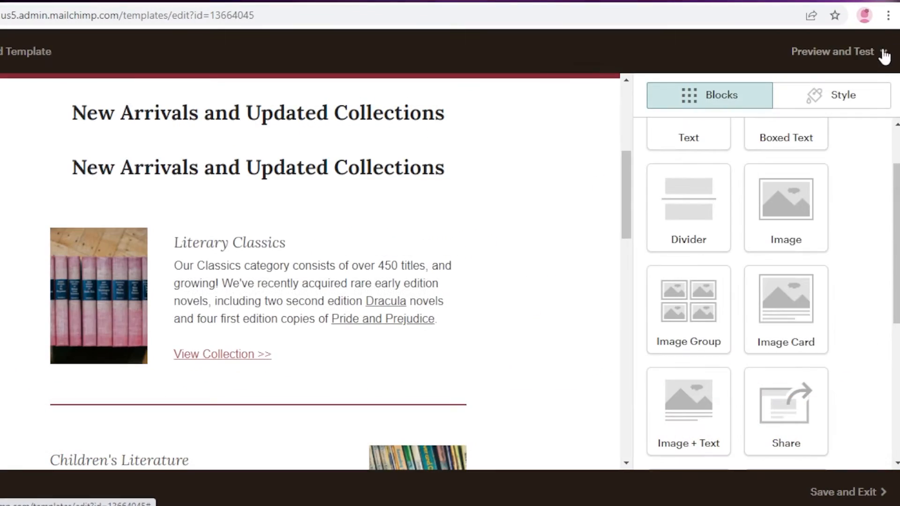
click(838, 71)
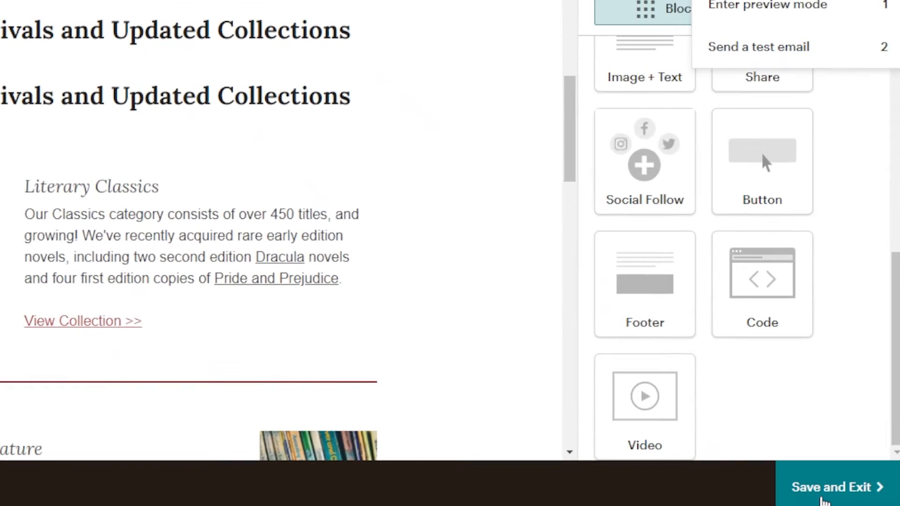
click(824, 499)
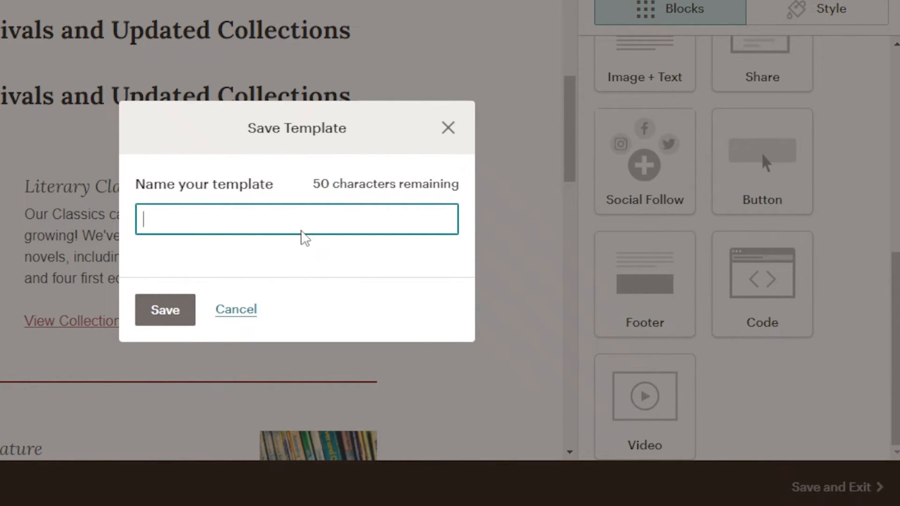
click(310, 216)
click(285, 268)
text(1)
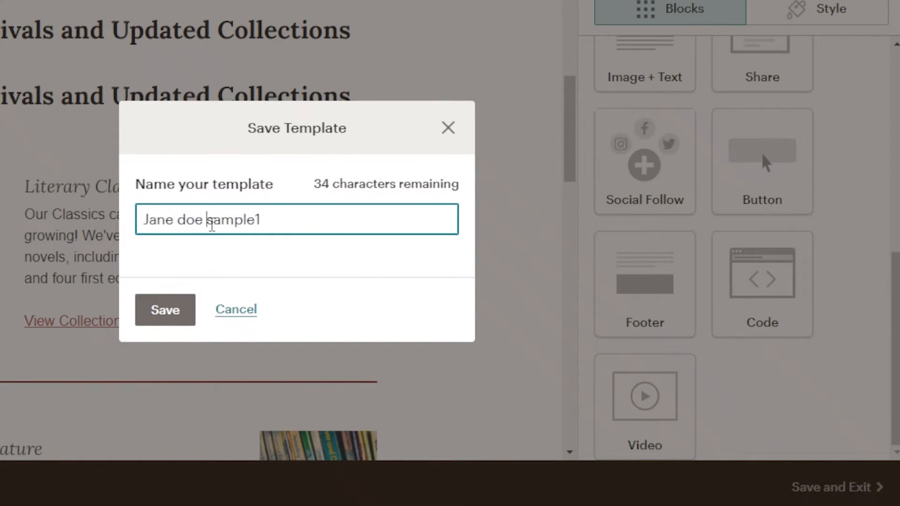
triple_click(199, 218)
text(WELCOME SAMPPLE)
click(165, 309)
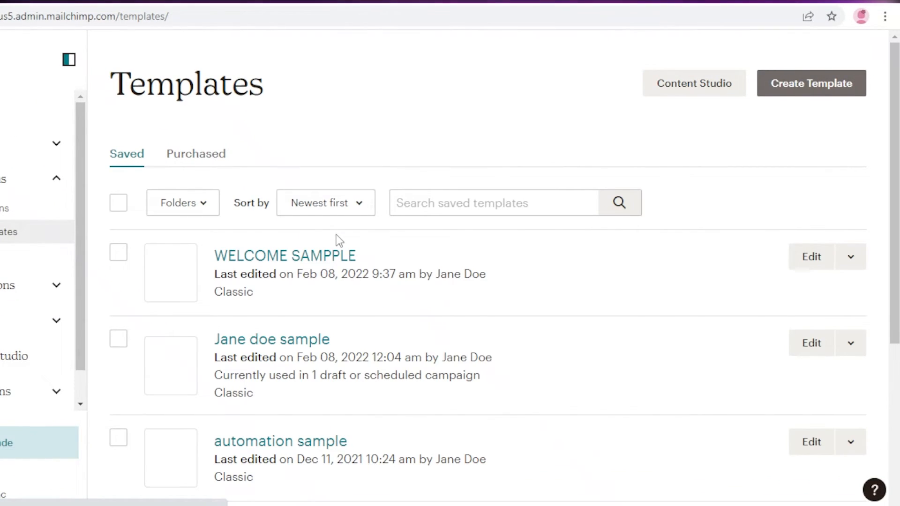
- Look over the saved templates list and view the additional actions offered for the WELCOME SAMPPLE template
scroll(328, 239, down, 5)
scroll(300, 244, up, 5)
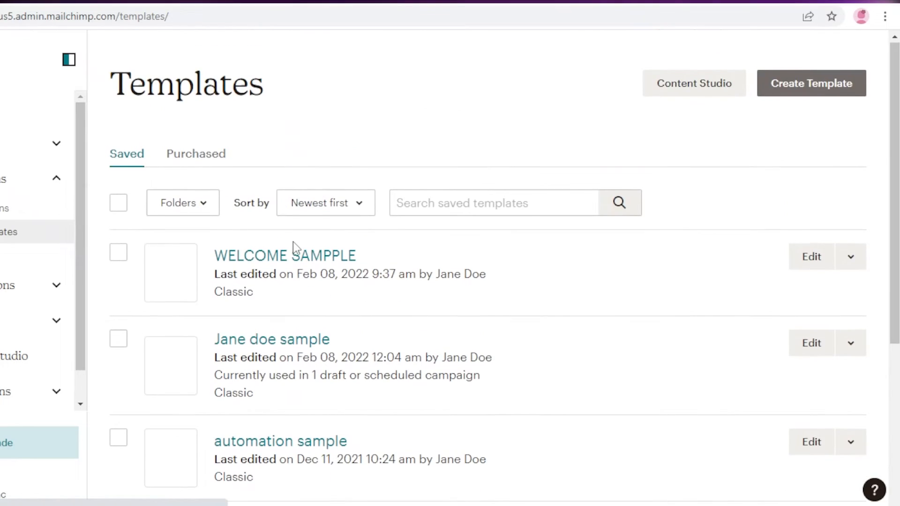
mouse_move(171, 283)
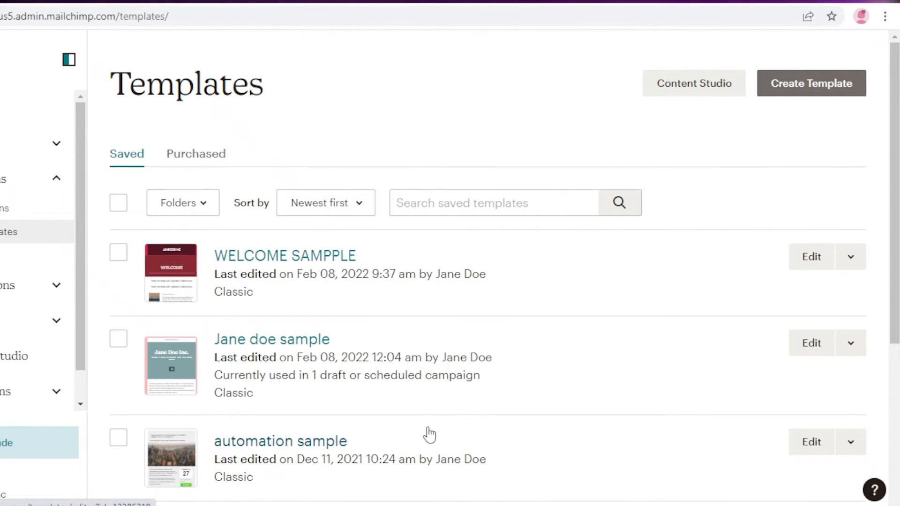
click(851, 262)
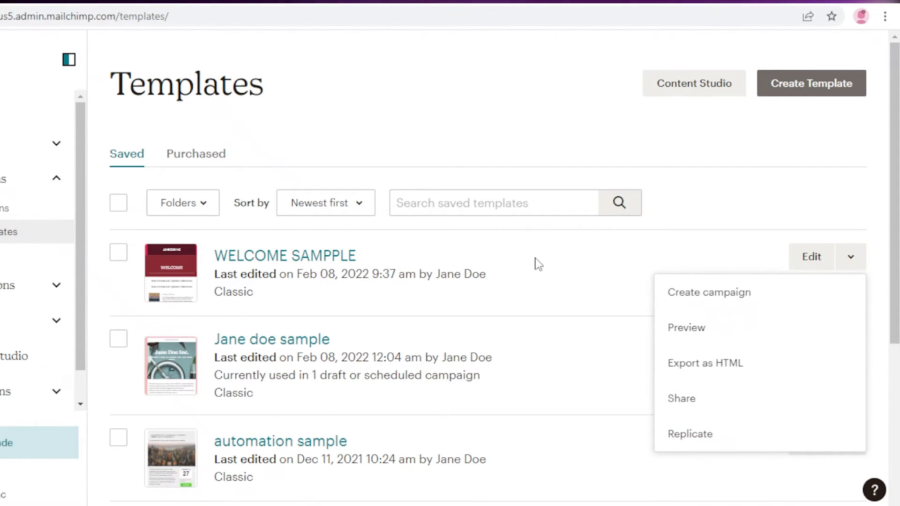
click(519, 284)
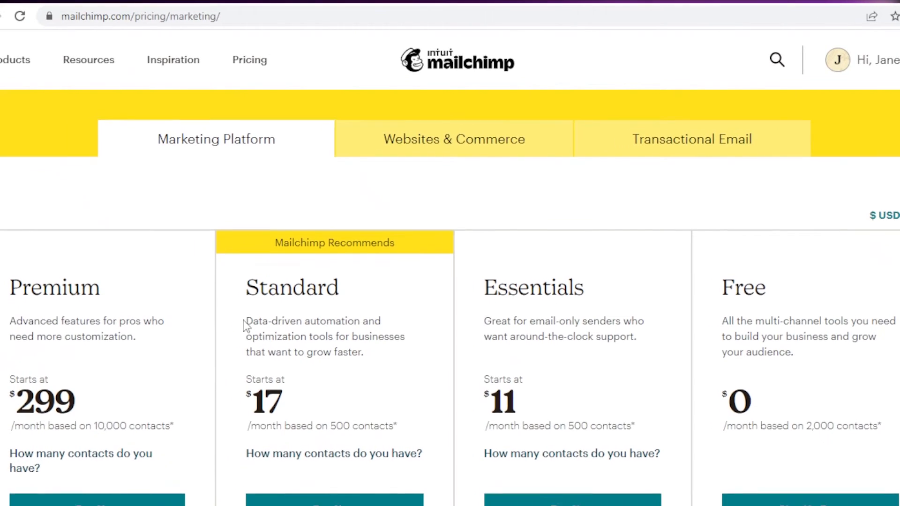
- Examine the prices and included features of the Premium, Standard, Essentials and Free plans on the Marketing Platform pricing page
scroll(246, 324, down, 3)
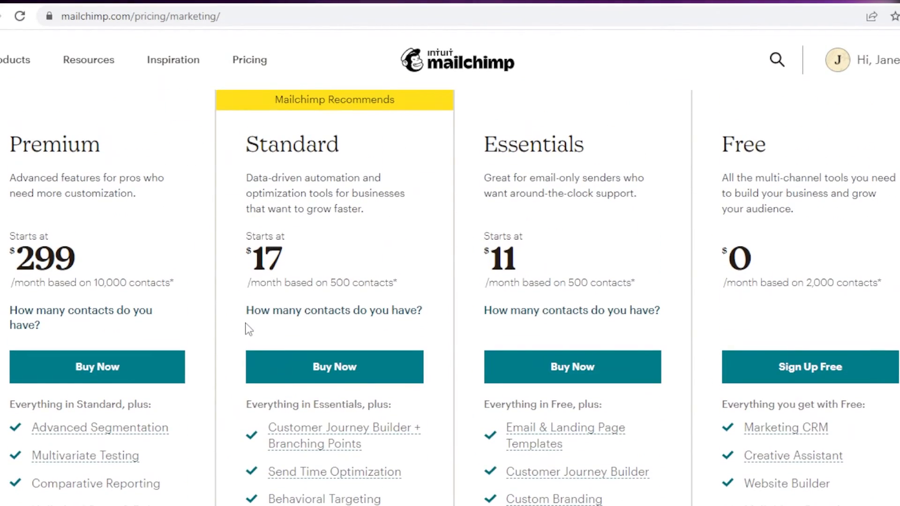
scroll(251, 341, down, 3)
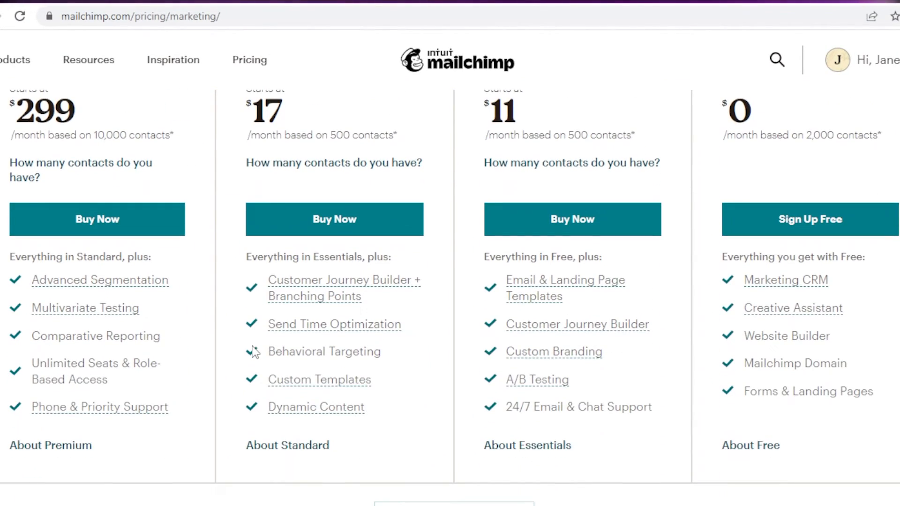
scroll(253, 352, up, 5)
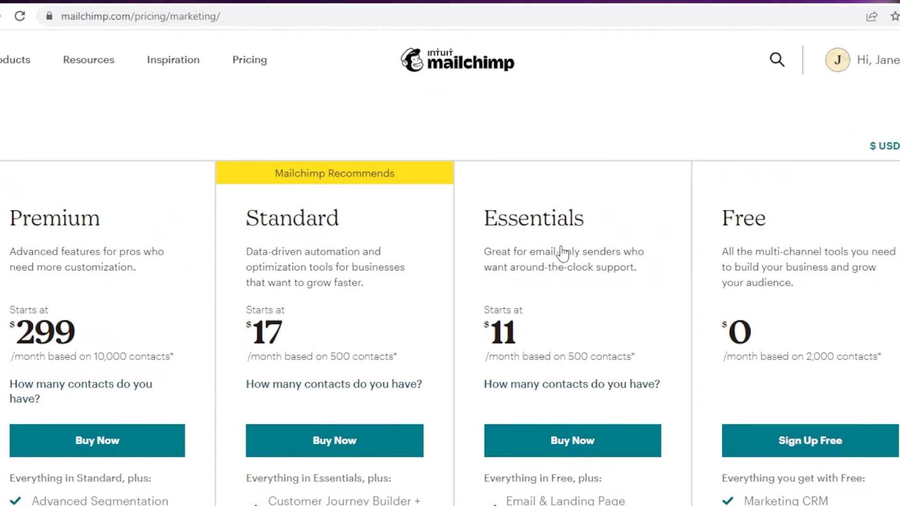
scroll(563, 256, down, 5)
scroll(562, 256, up, 5)
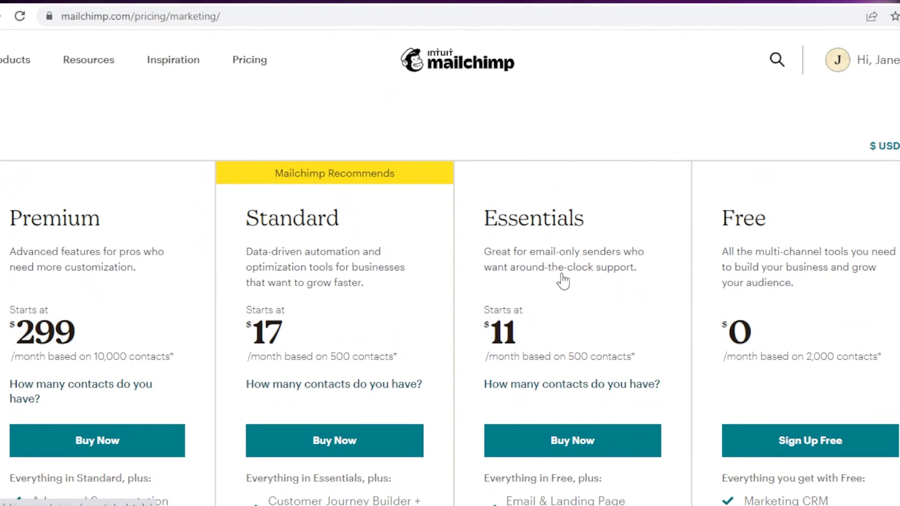
scroll(562, 284, down, 8)
scroll(562, 284, up, 10)
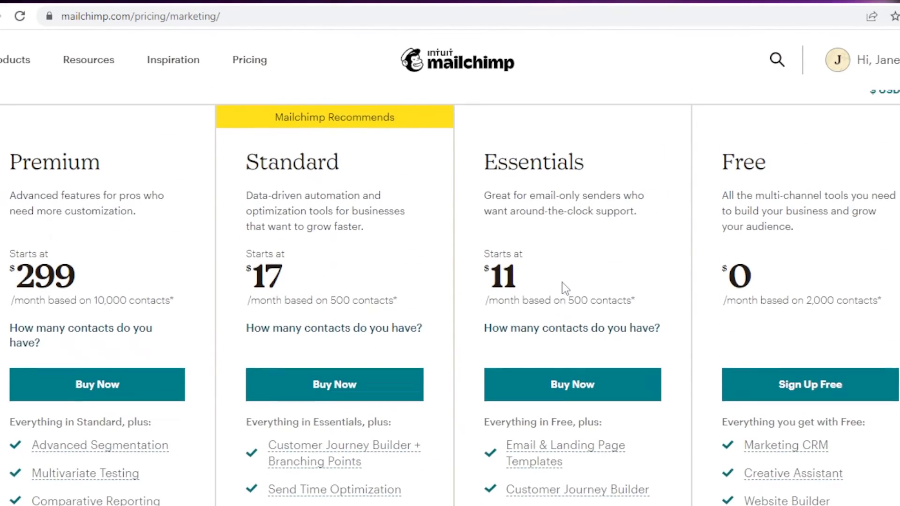
scroll(391, 288, down, 2)
scroll(391, 287, down, 1)
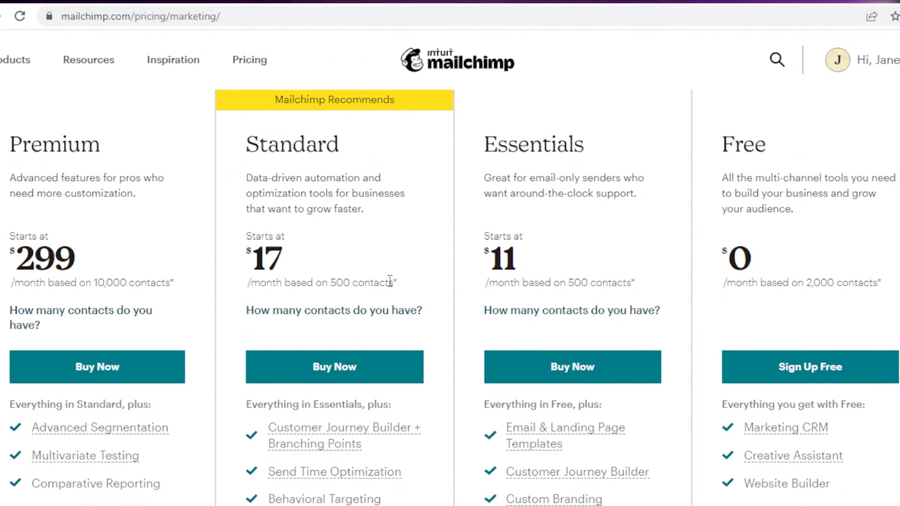
scroll(390, 288, down, 3)
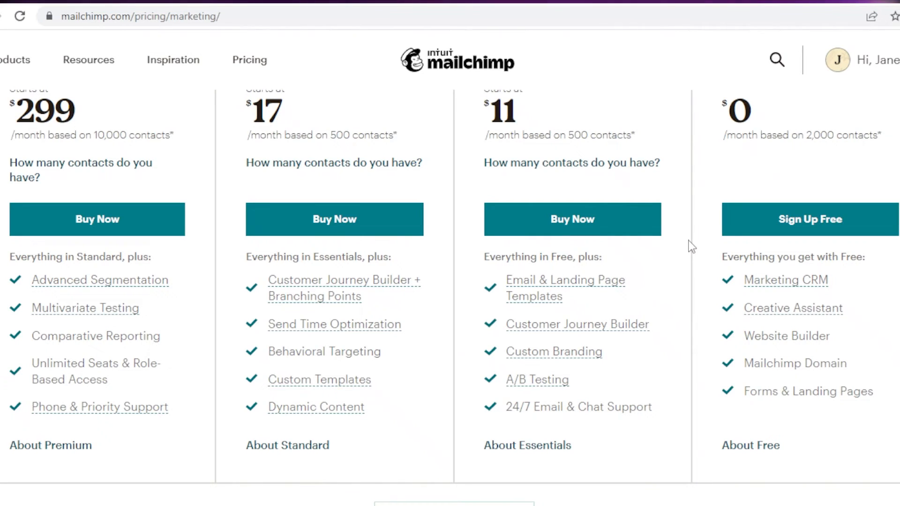
scroll(691, 247, up, 3)
scroll(691, 247, down, 5)
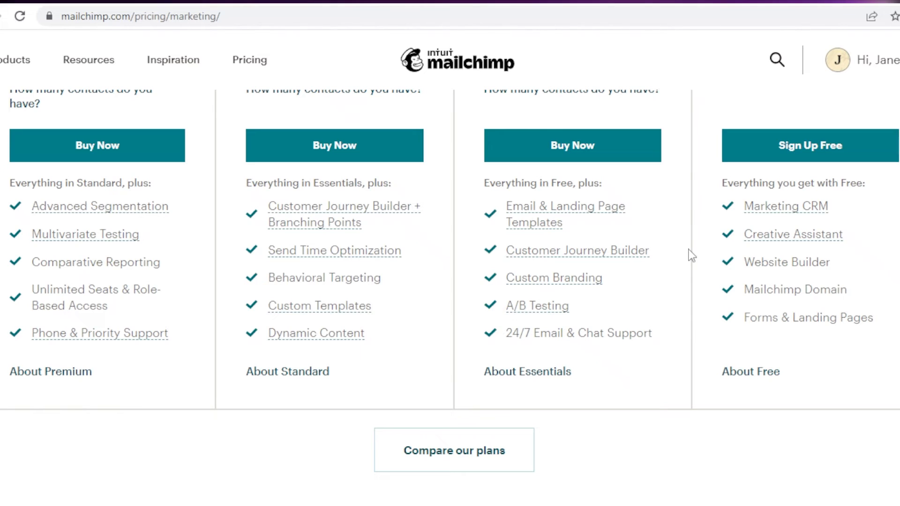
scroll(682, 276, up, 3)
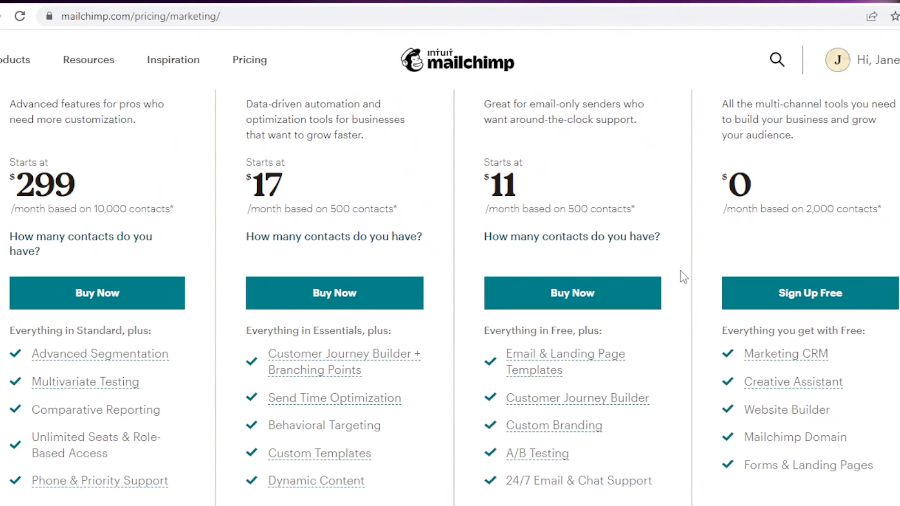
scroll(680, 276, down, 2)
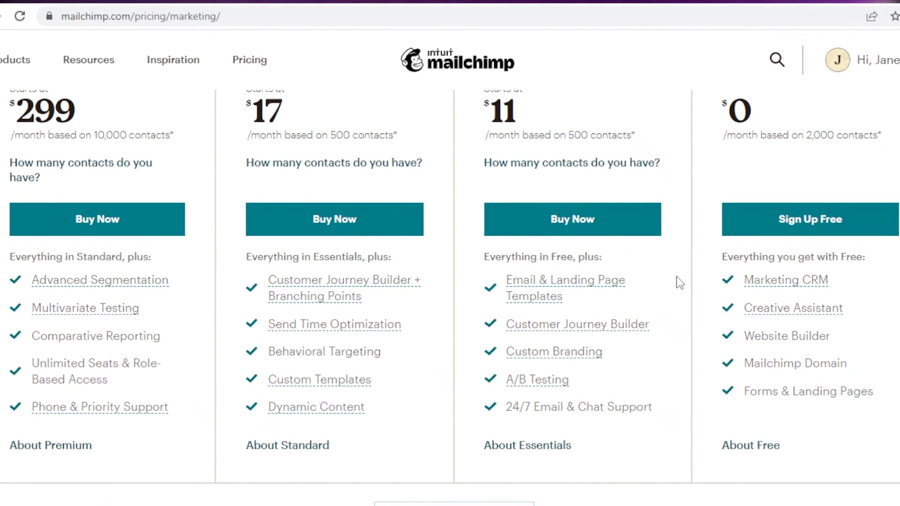
scroll(656, 291, up, 3)
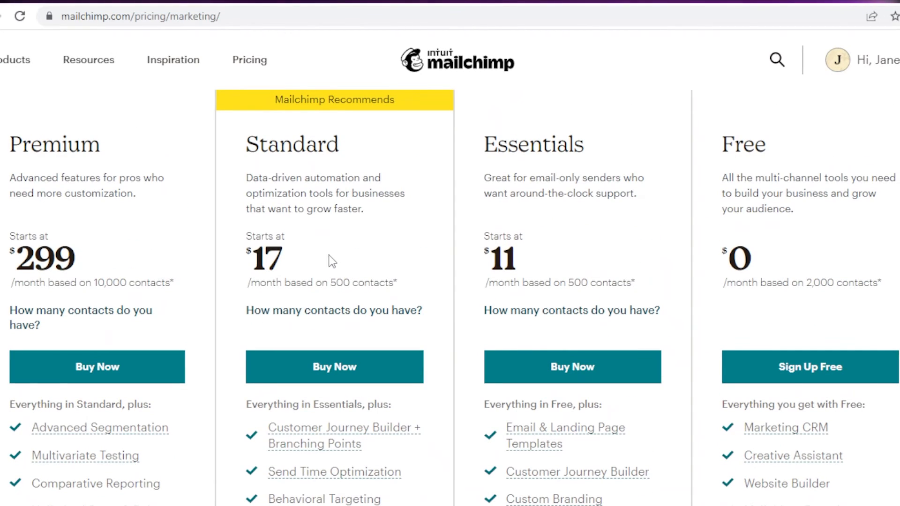